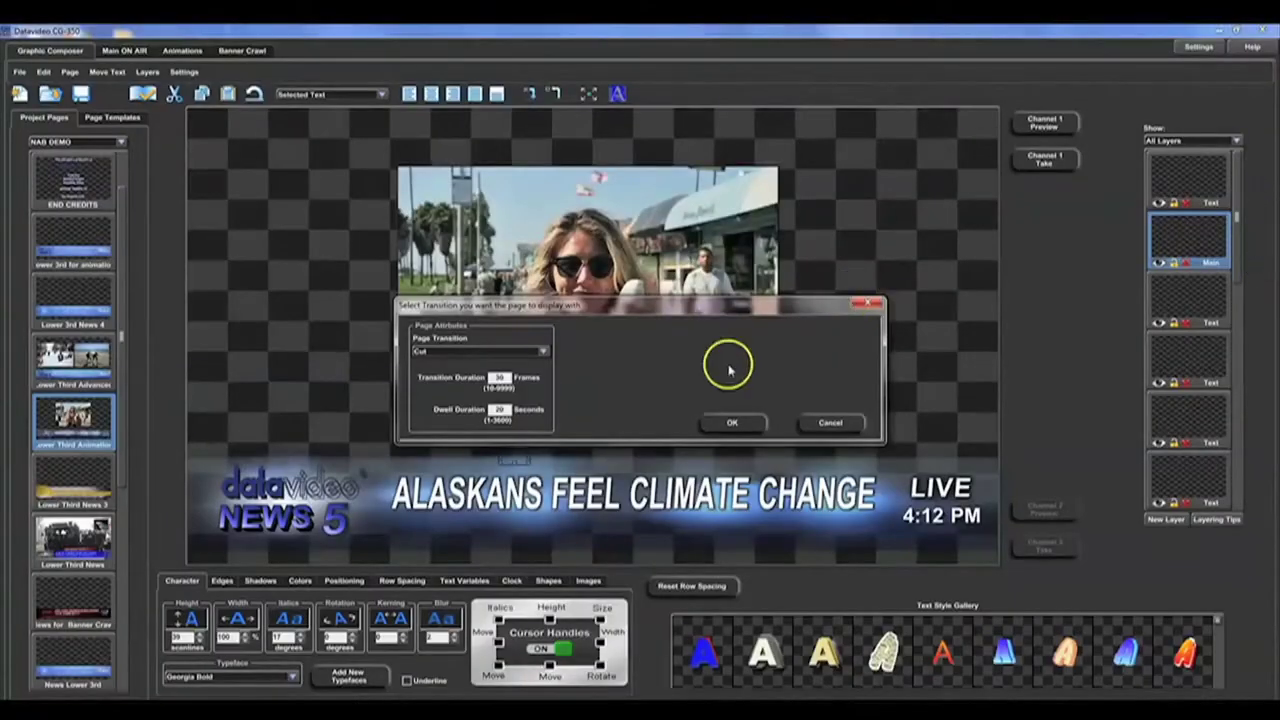
Cancel the page transition settings and view the Lower Third News and banner crawl news pages of the NAB DEMO project
left_click(824, 424)
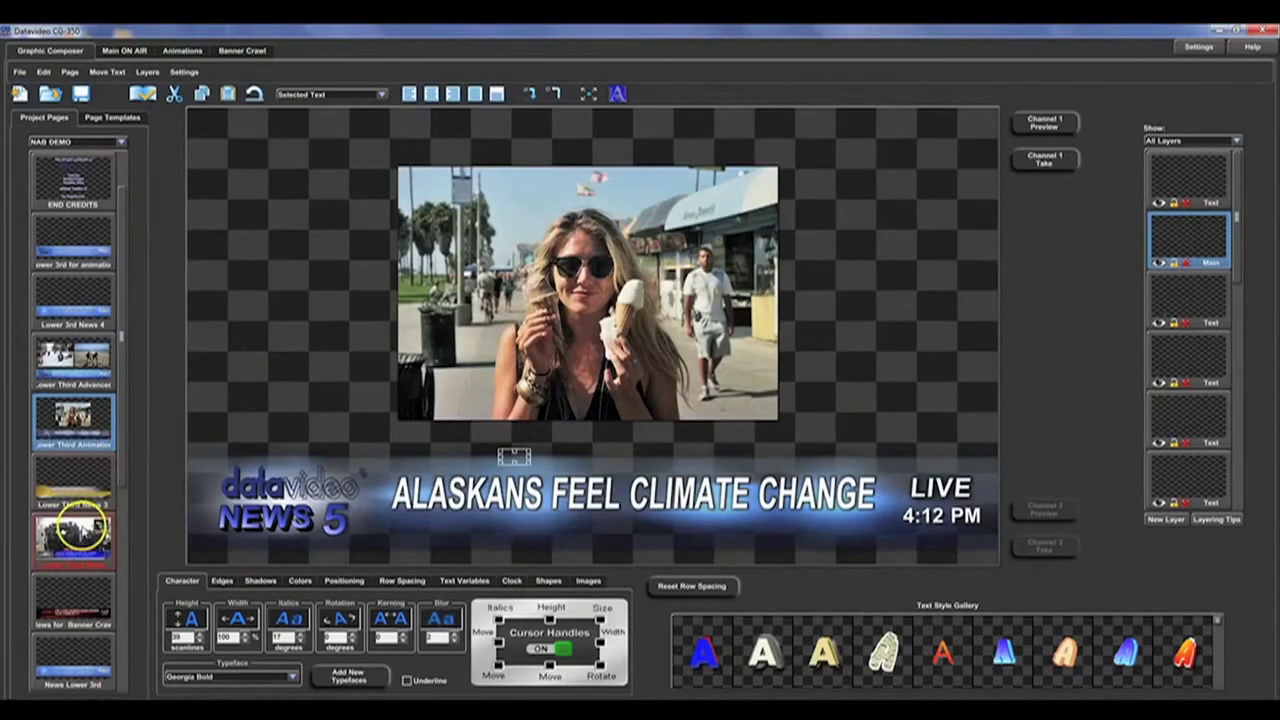
left_click(72, 530)
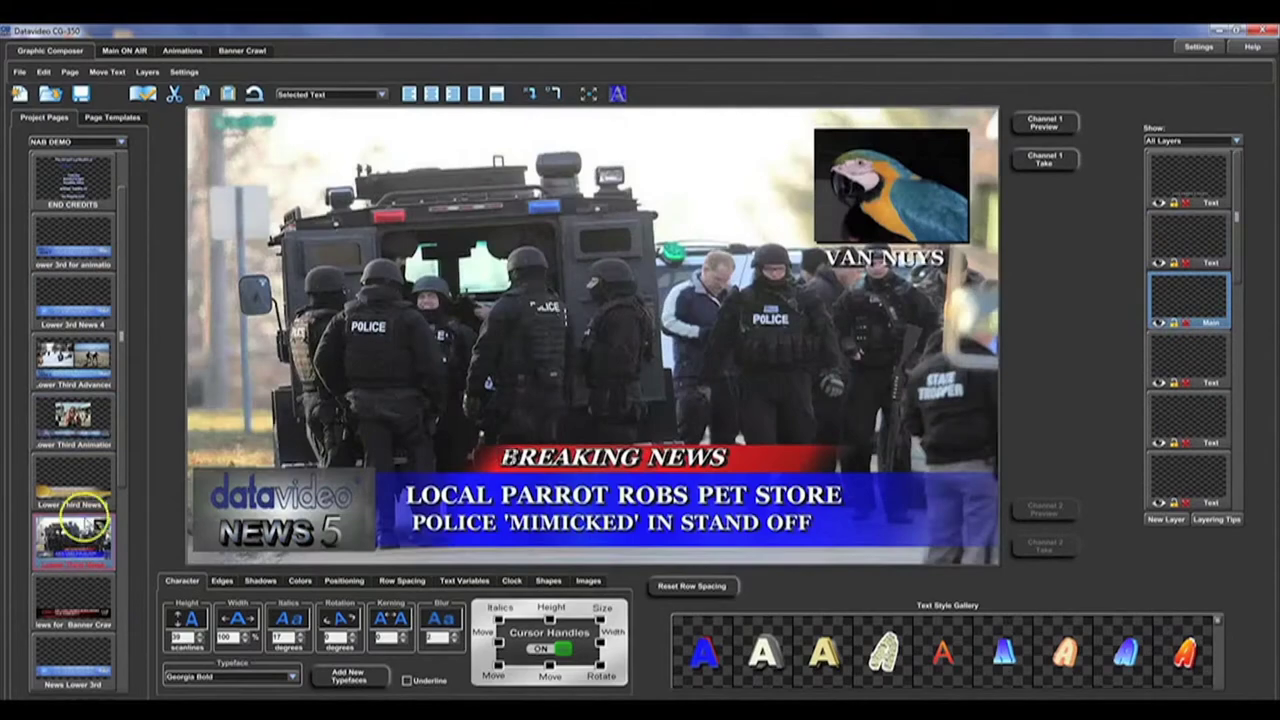
left_click(73, 590)
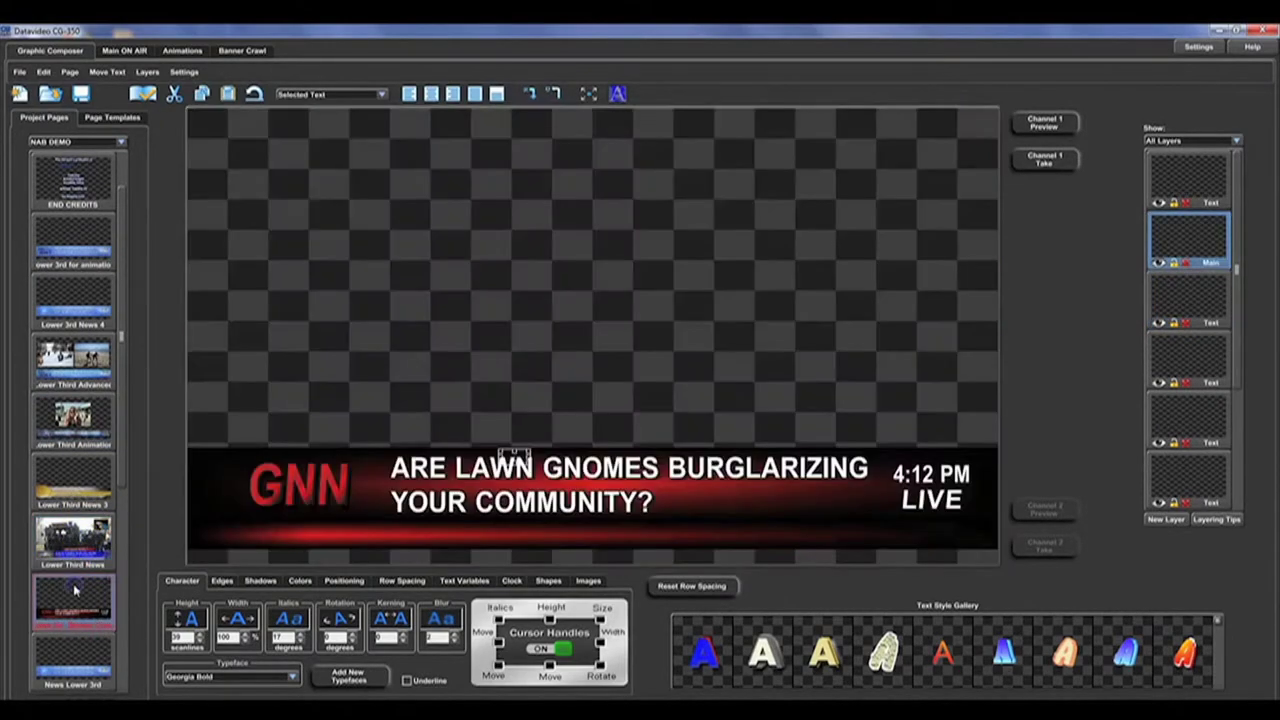
Start the playlist's auto sequence on the on-air screen and display the previewed pages, including News Lower 3rd 2
left_click(160, 51)
left_click(134, 52)
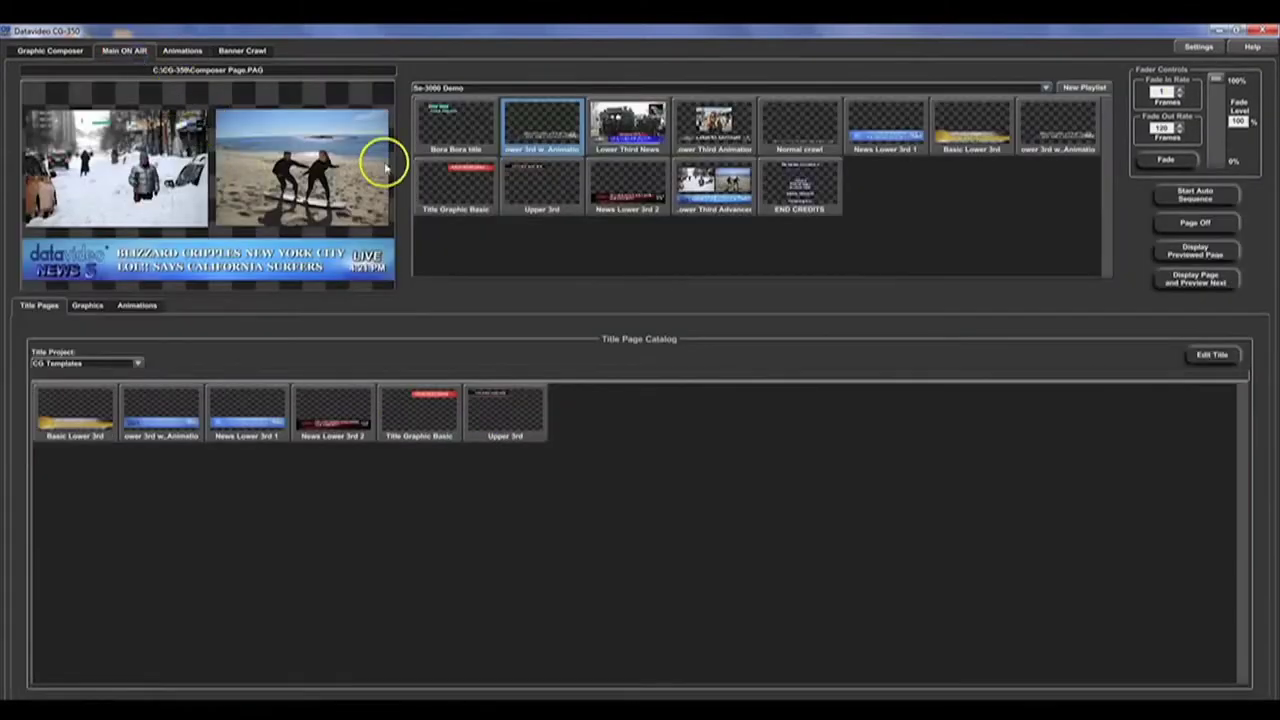
left_click(1195, 196)
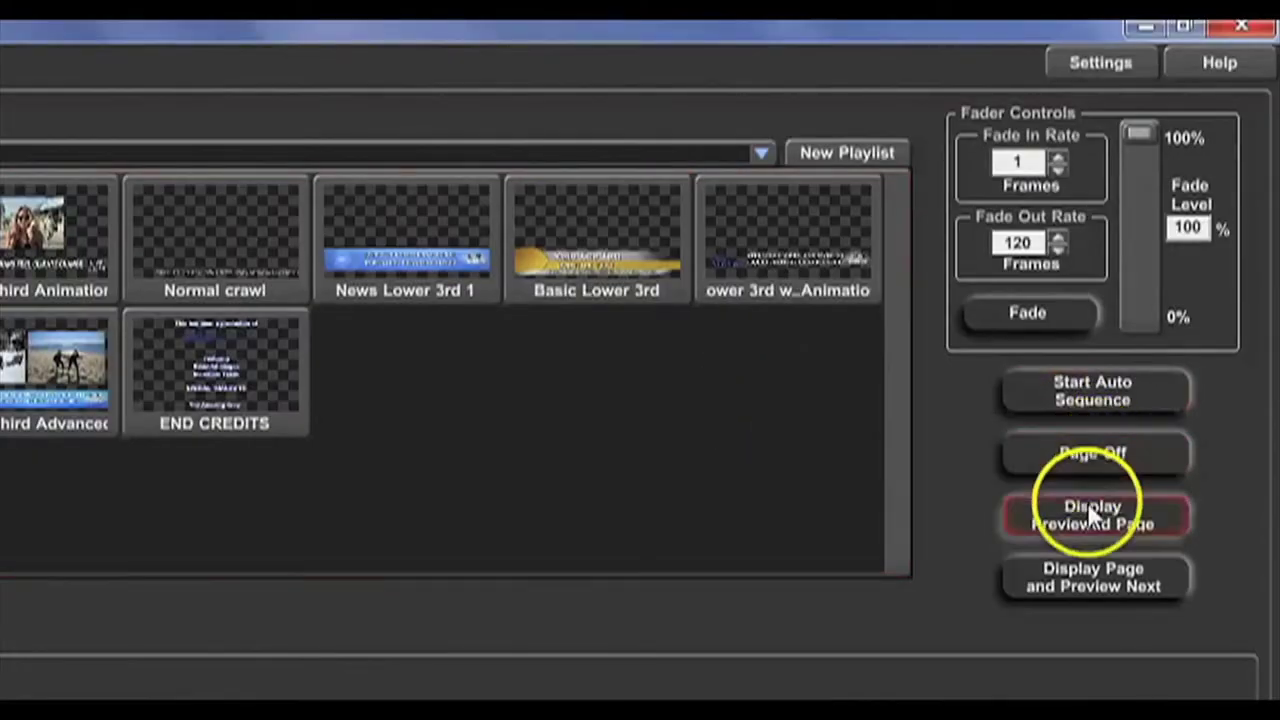
left_click(1088, 503)
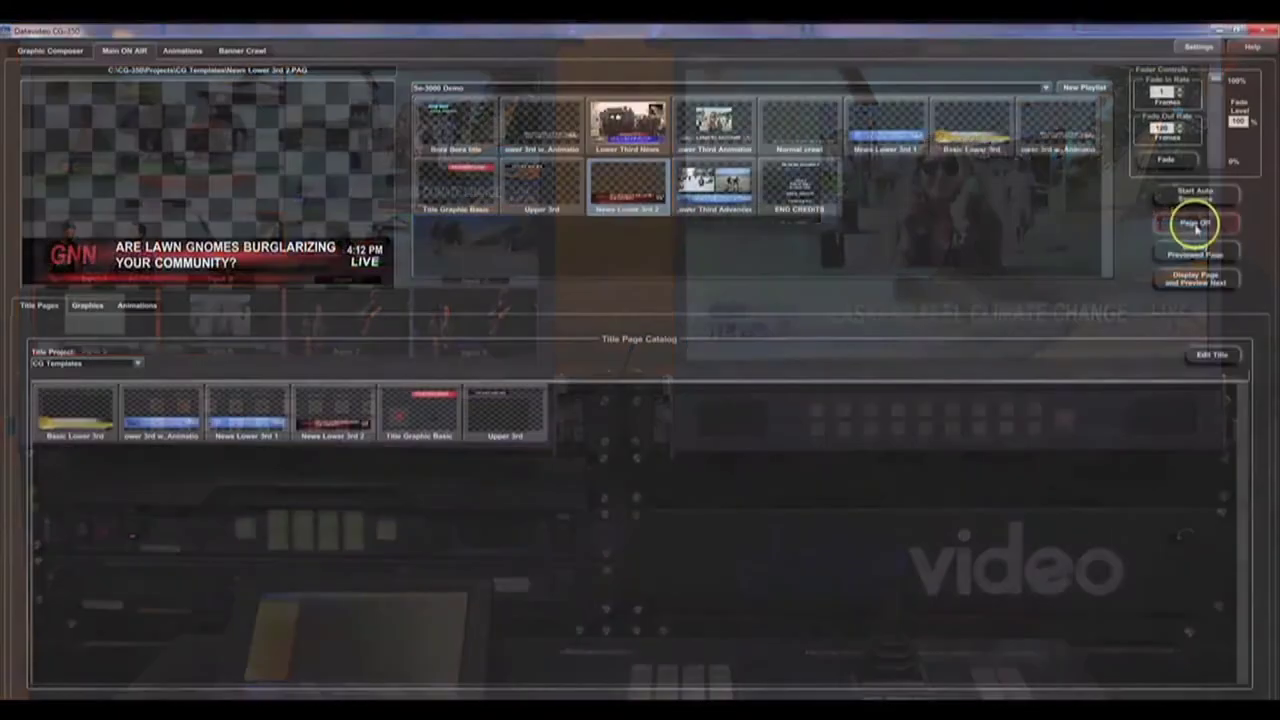
left_click(1195, 250)
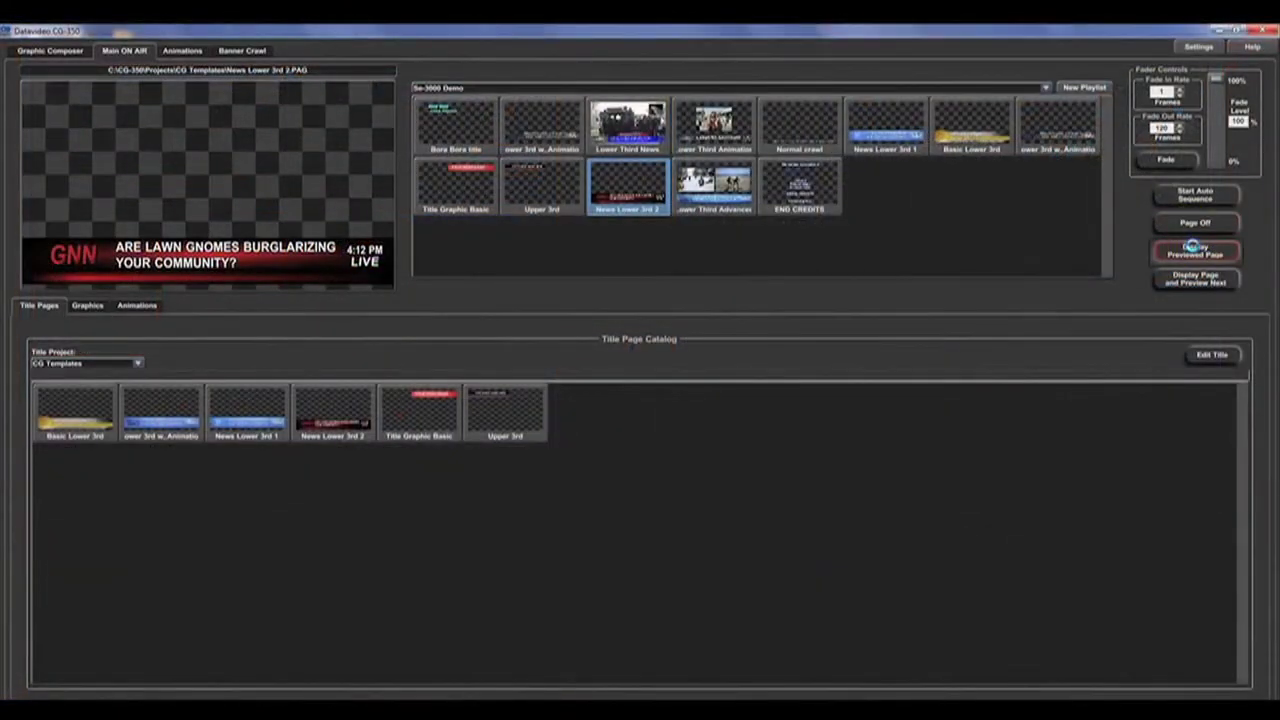
Start the banner crawl using the Normal crawl page from the NAB DEMO project
left_click(264, 56)
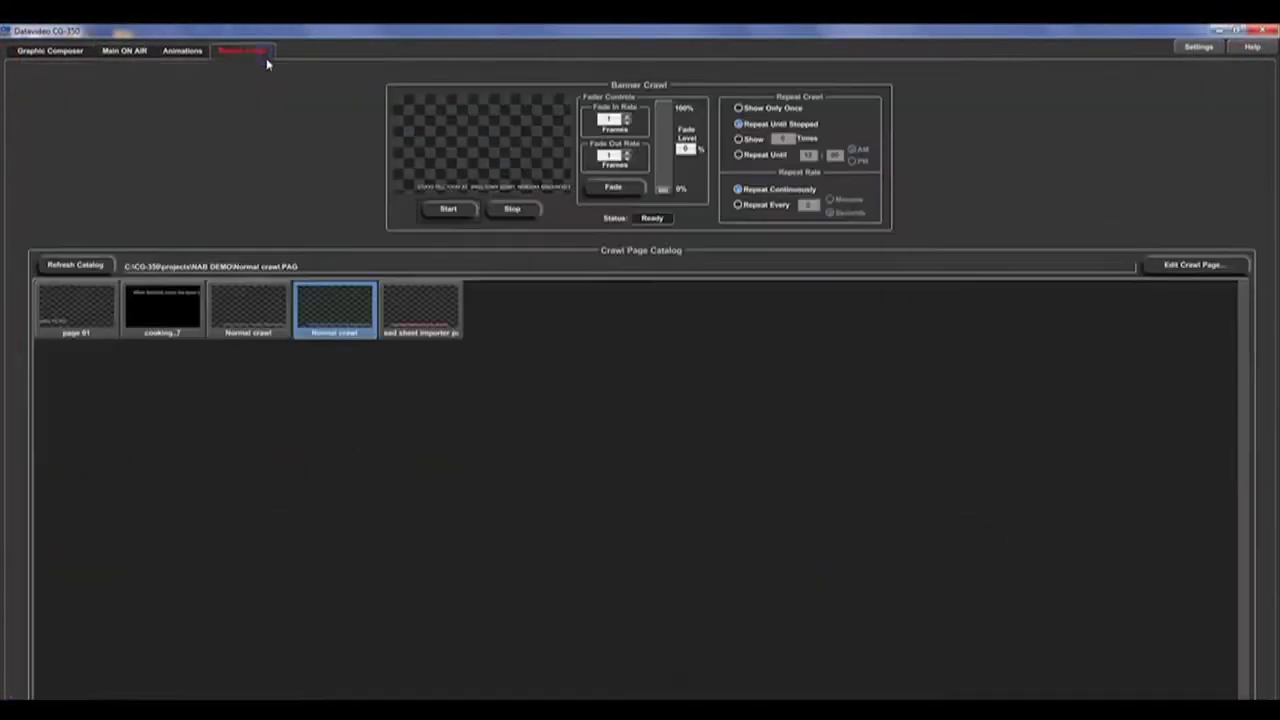
left_click(466, 214)
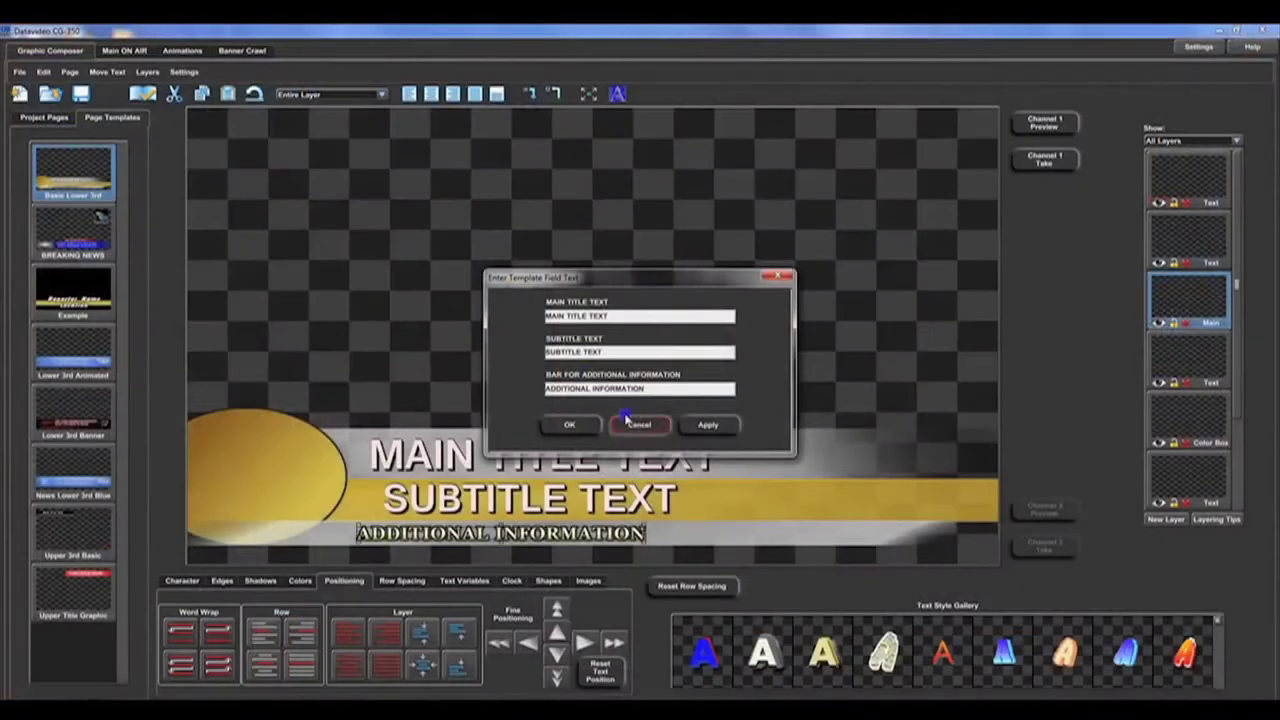
Fill the Lower 3rd Banner template with "ARE LAWN GNOMES DANGEROUS?", "WHAT YOU NEED TO KNOW" and the network name "KJAM"
left_click(627, 420)
left_click(103, 119)
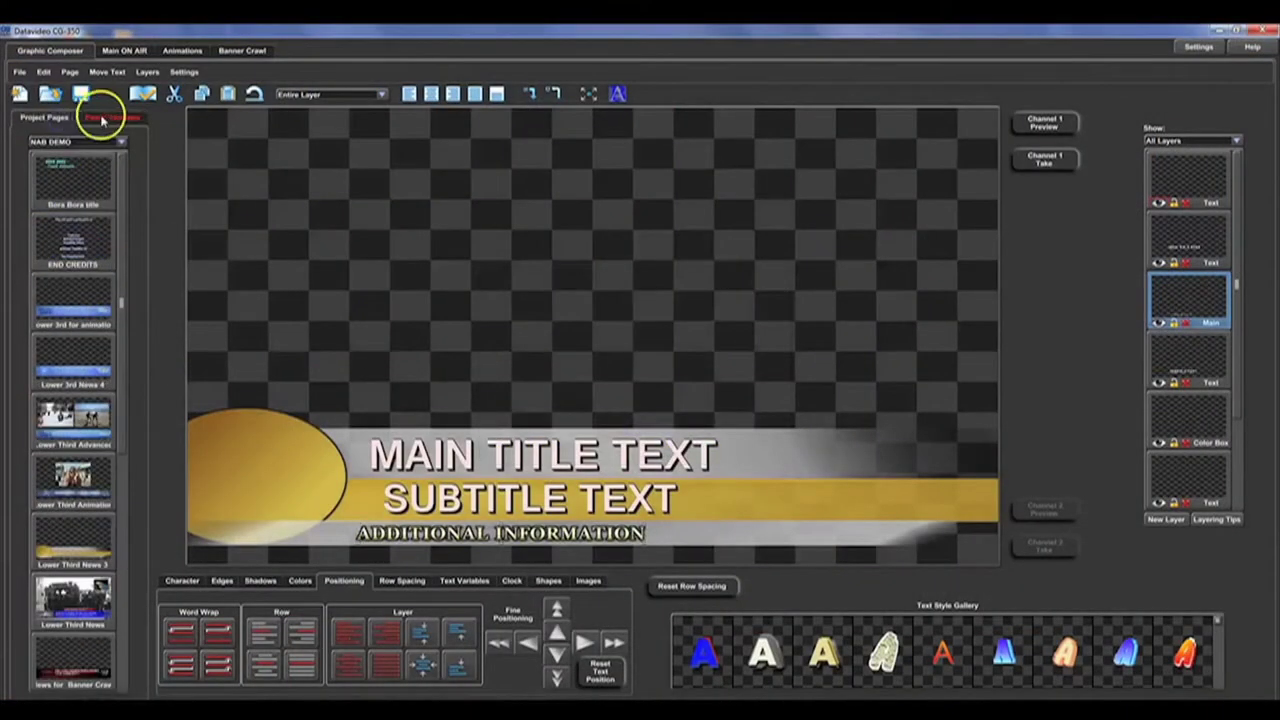
left_click(103, 119)
left_click(86, 394)
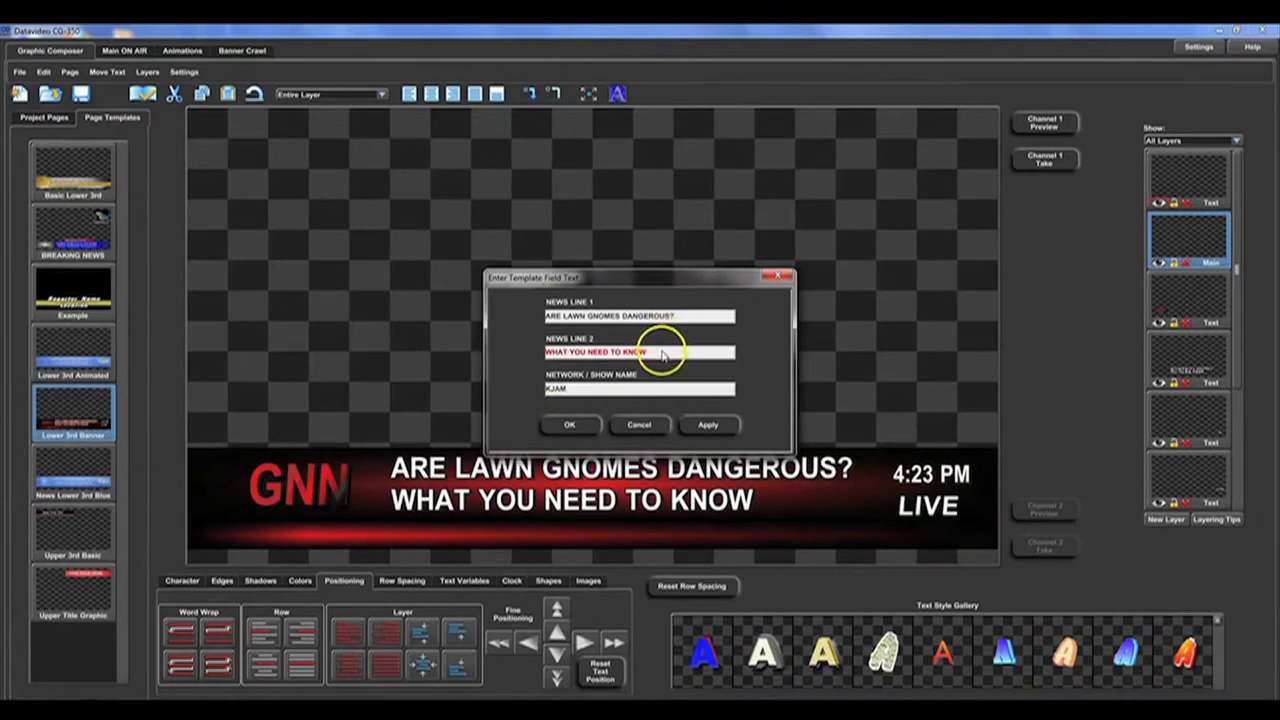
left_click(620, 389)
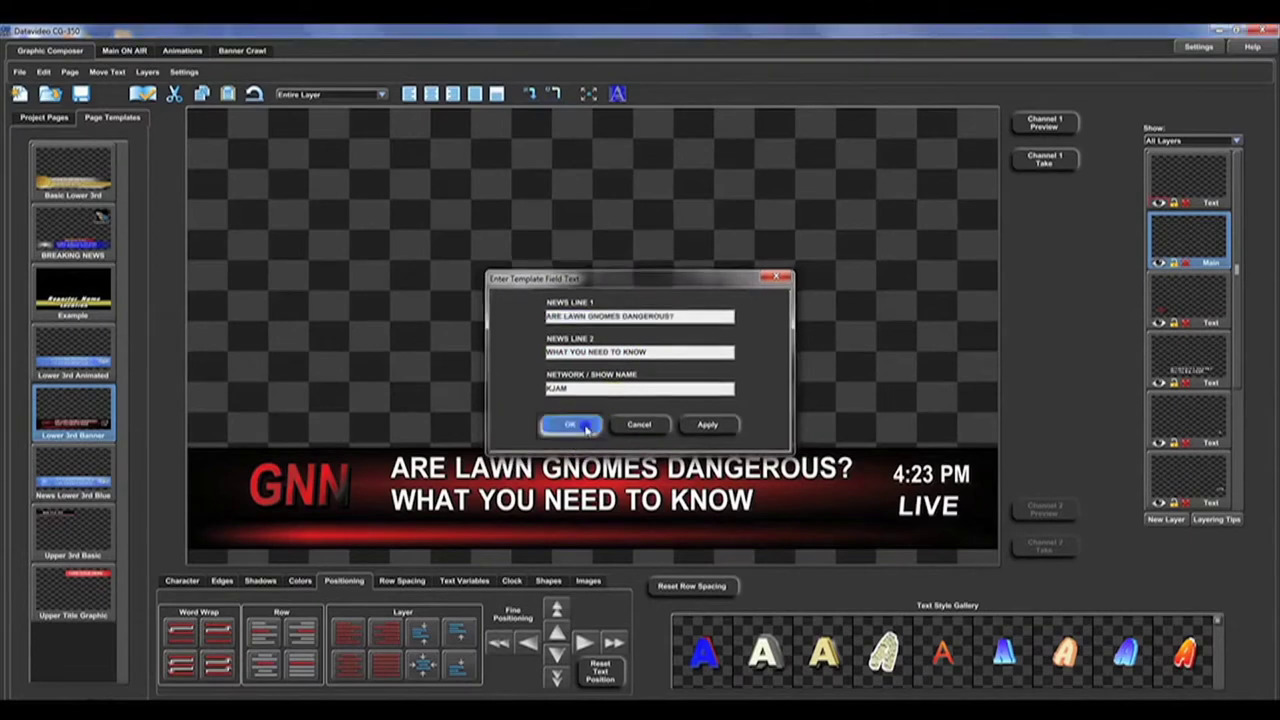
Recolor the banner's background color box with gradients, trying green and dark gray variants
left_click(818, 519)
left_click(428, 618)
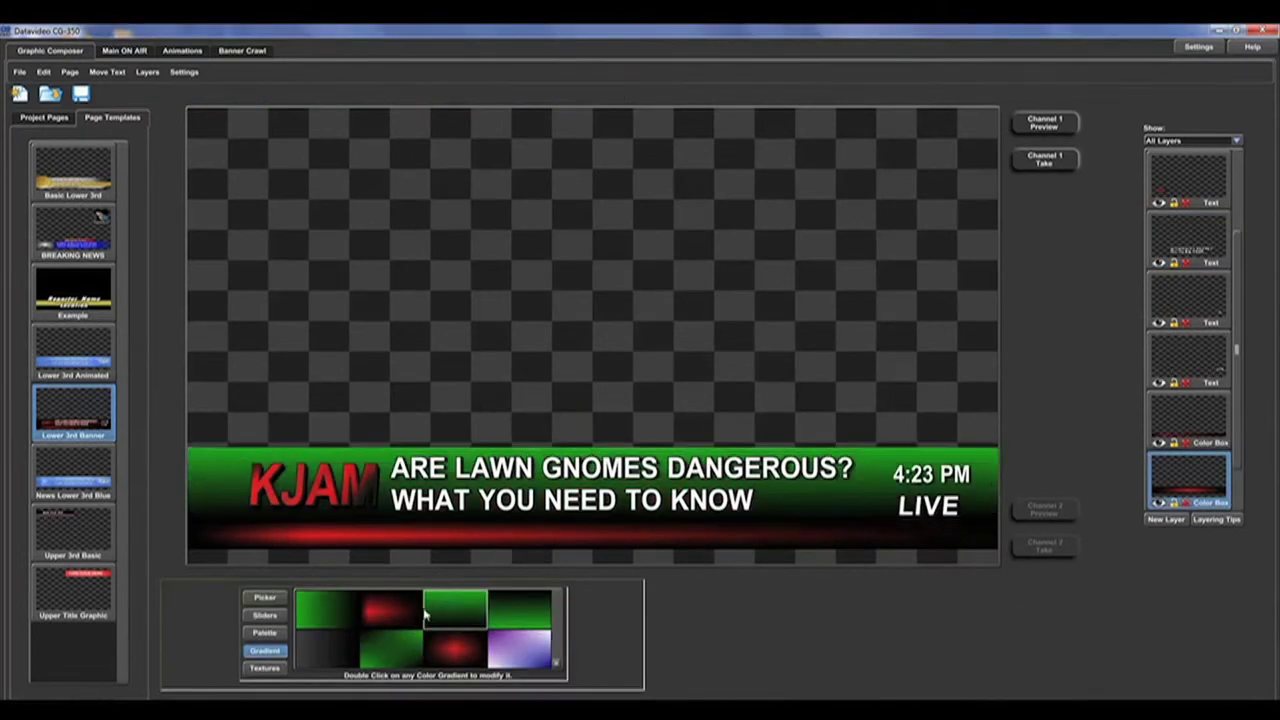
left_click(422, 610)
left_click(330, 612)
left_click(336, 650)
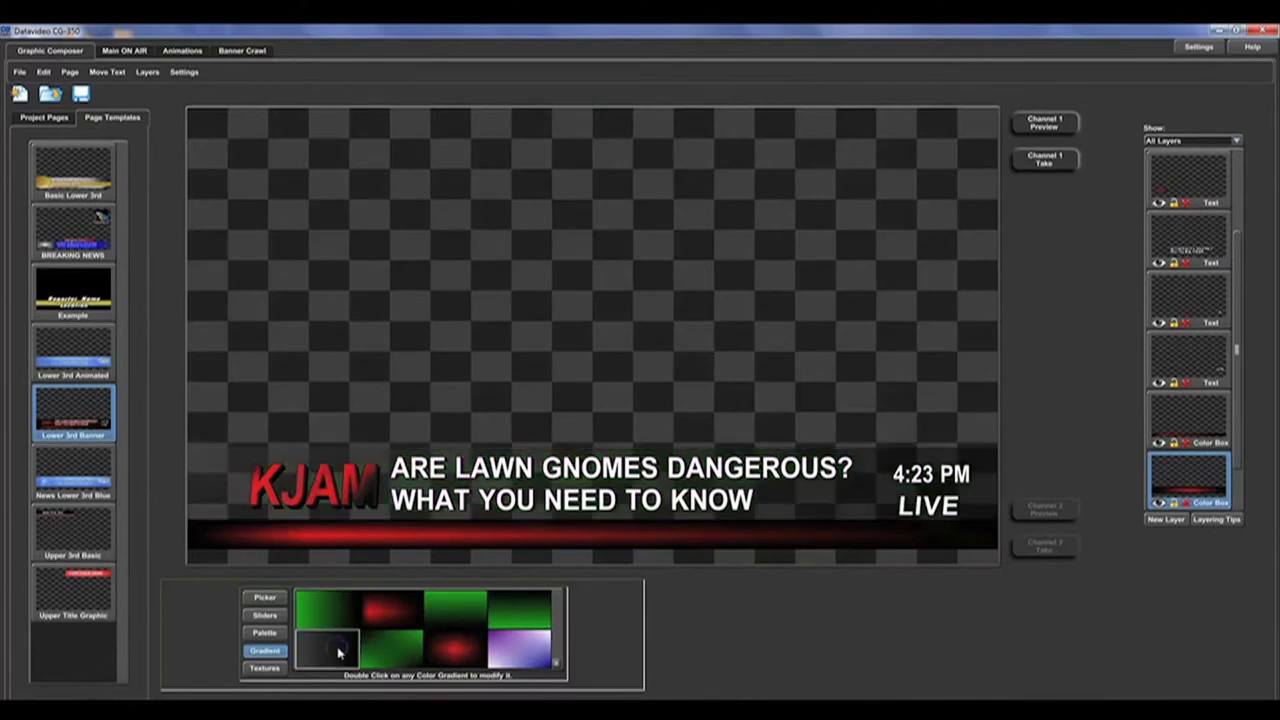
scroll(562, 652, "down", 2)
left_click(374, 609)
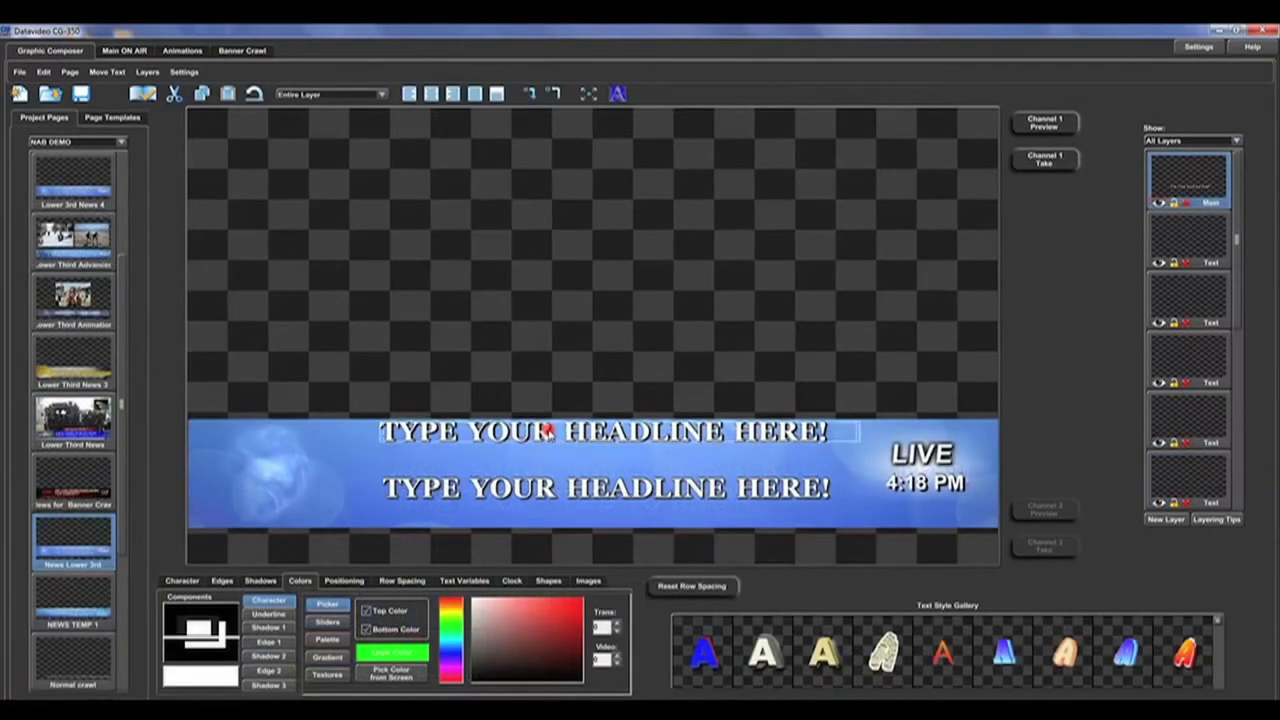
Move the upper headline on the News Lower 3rd page down to just above the second headline and change its Edge 1 style
left_click_drag(548, 430, 538, 454)
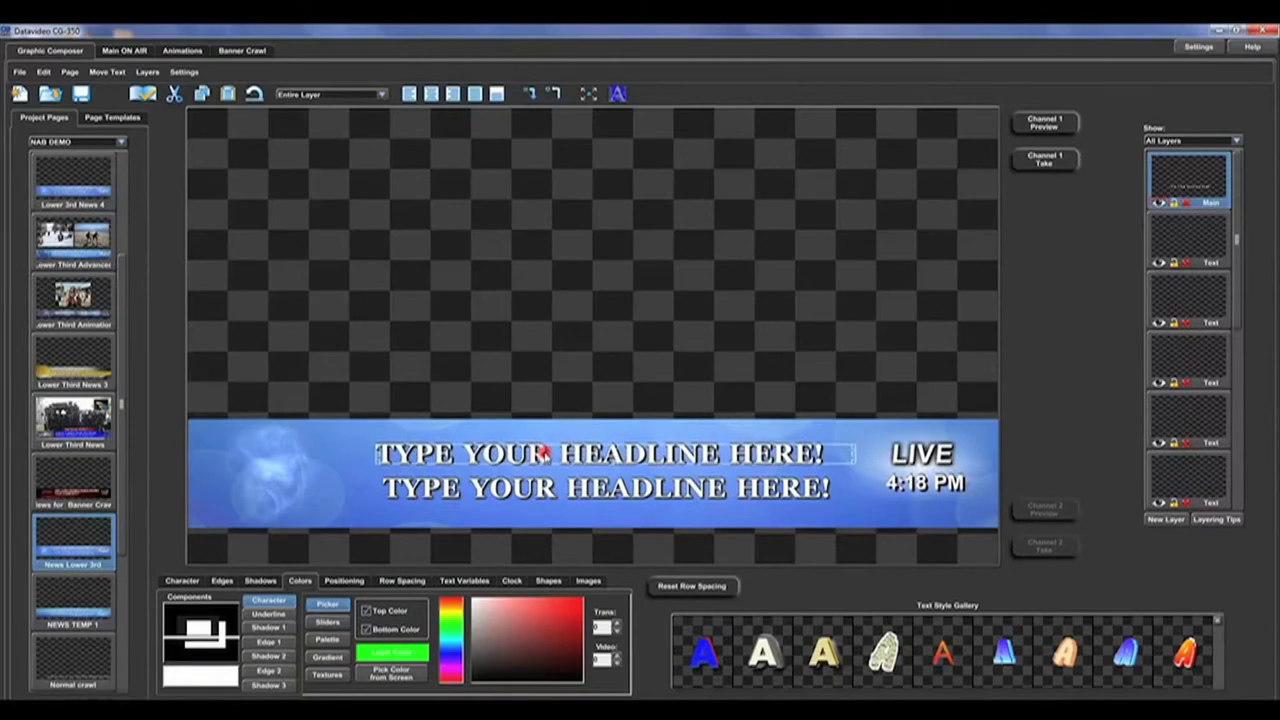
left_click(222, 580)
left_click(537, 566)
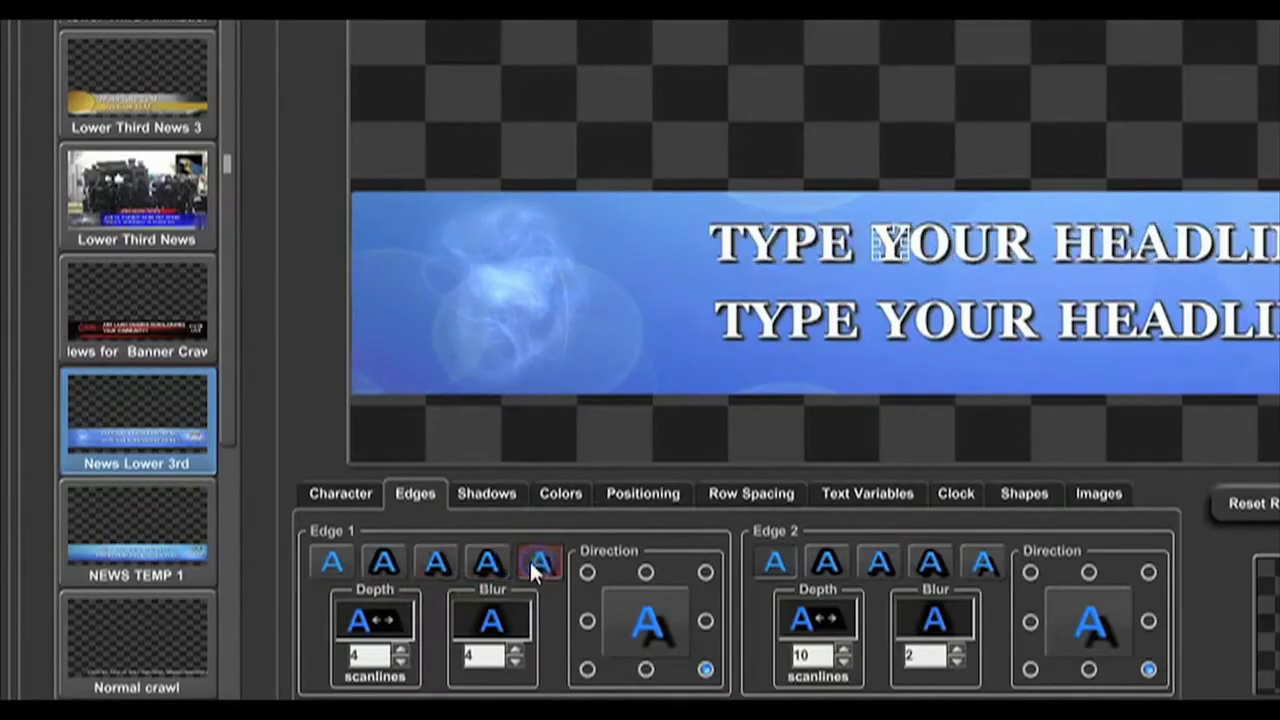
left_click(436, 563)
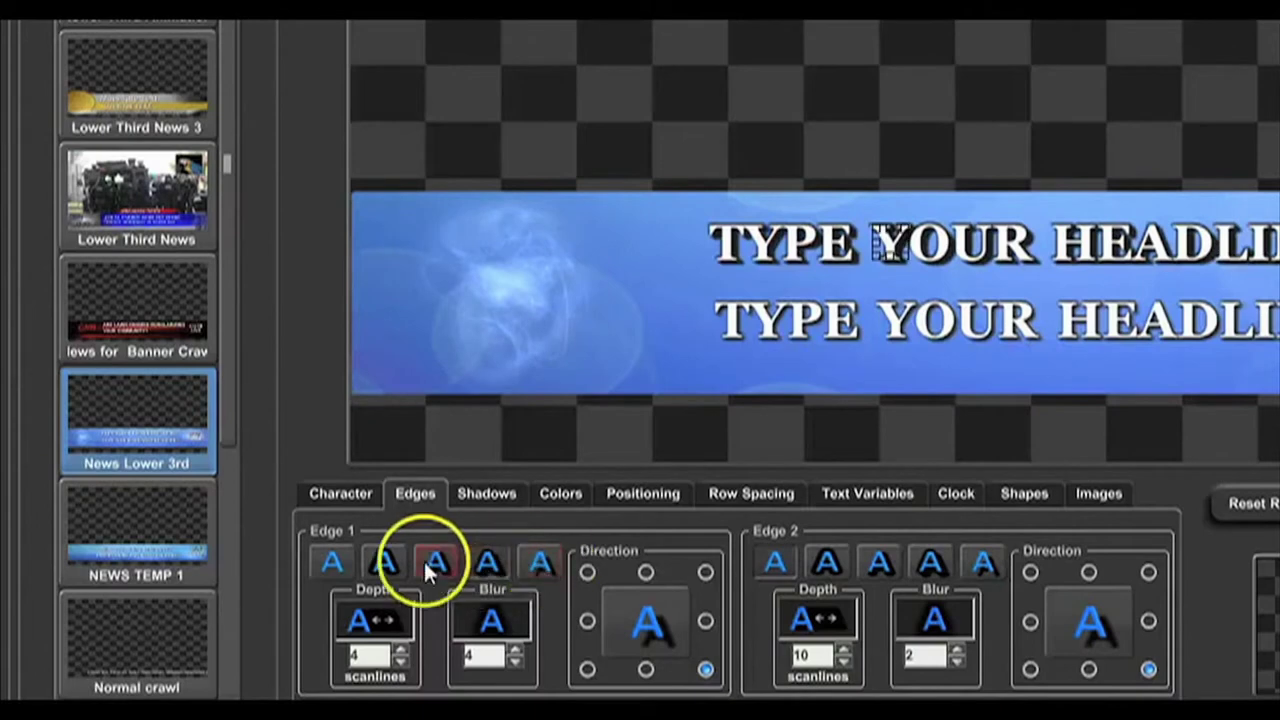
Set the upper headline's Shadow 1 shape to Edge 2 and try several gradients as its character color
left_click(486, 493)
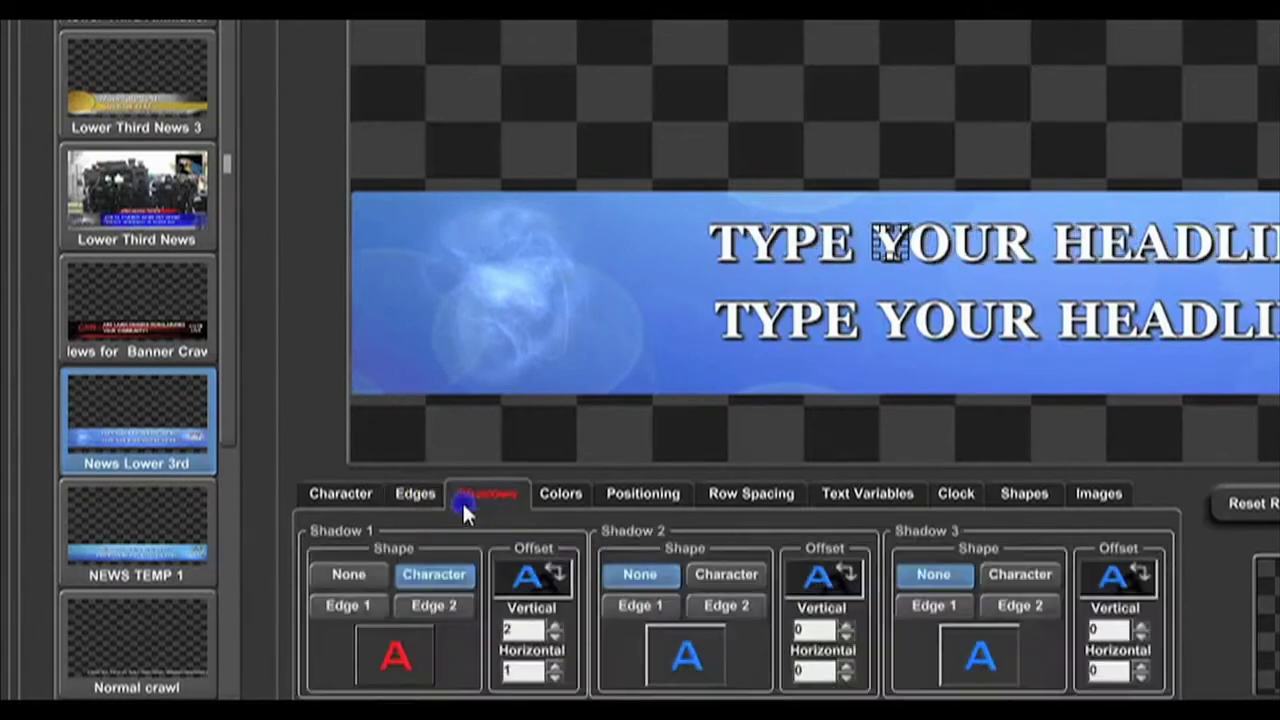
left_click(449, 606)
left_click(560, 493)
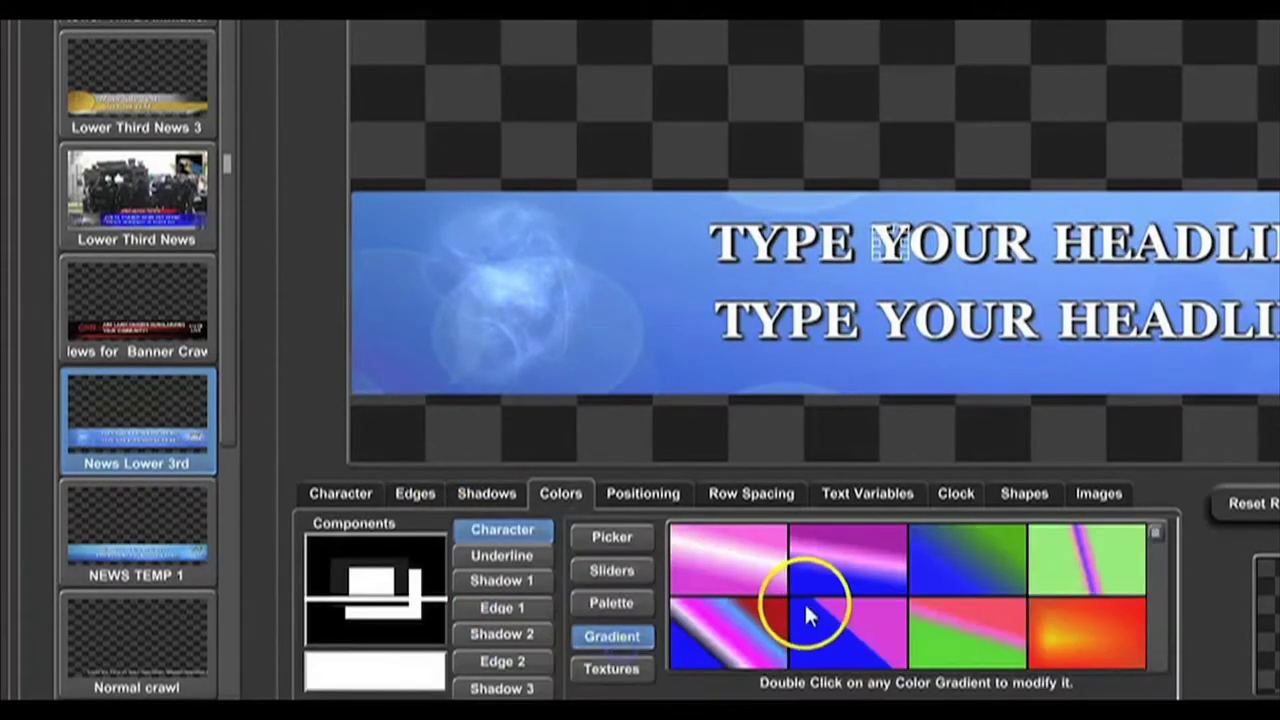
left_click(741, 620)
scroll(742, 625, "down", 2)
left_click(762, 622)
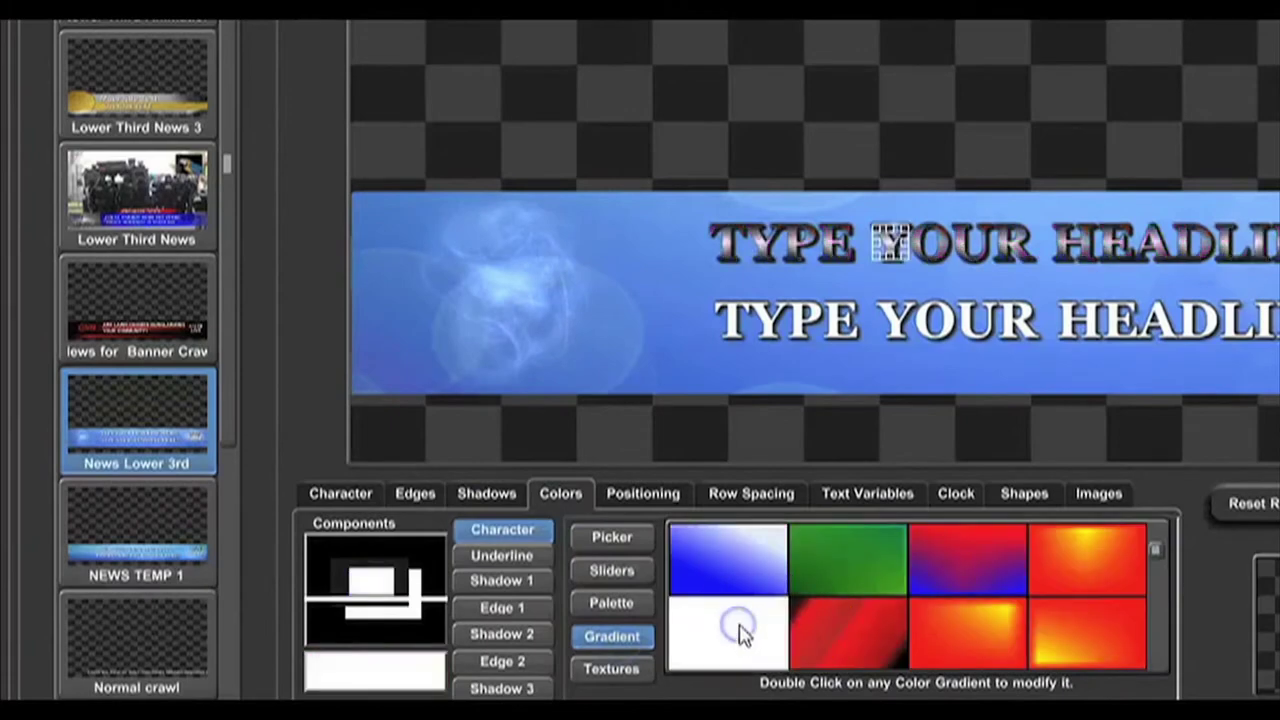
scroll(770, 618, "down", 2)
left_click(967, 628)
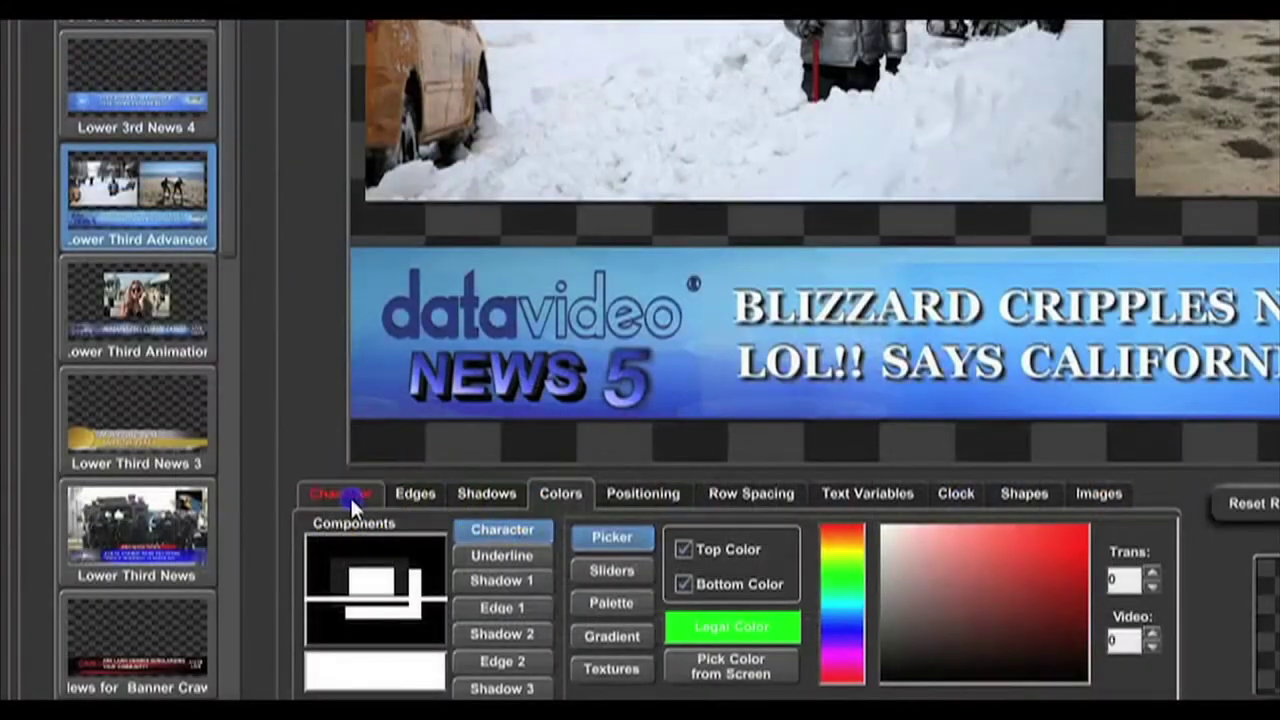
Set the "LOL!! SAYS CALIFORNIA SURFERS" line to the Futurist Regular typeface with a height of 46 scanlines
left_click(350, 495)
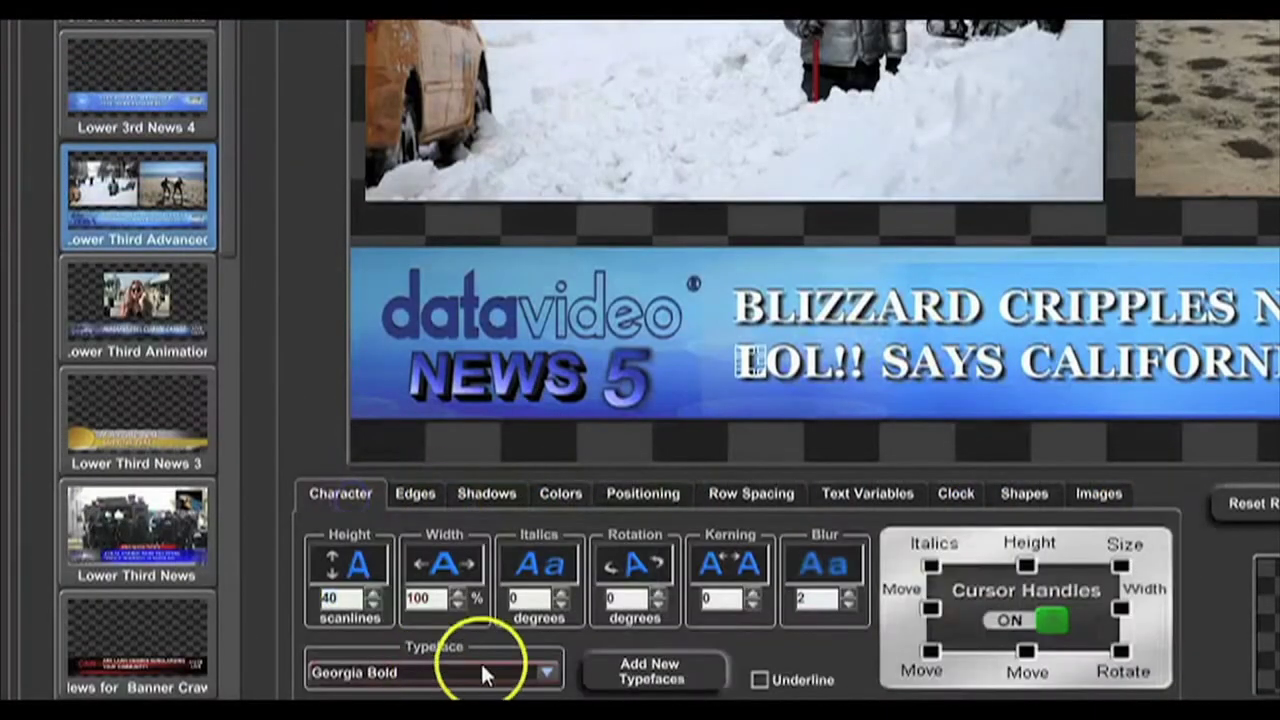
left_click(551, 678)
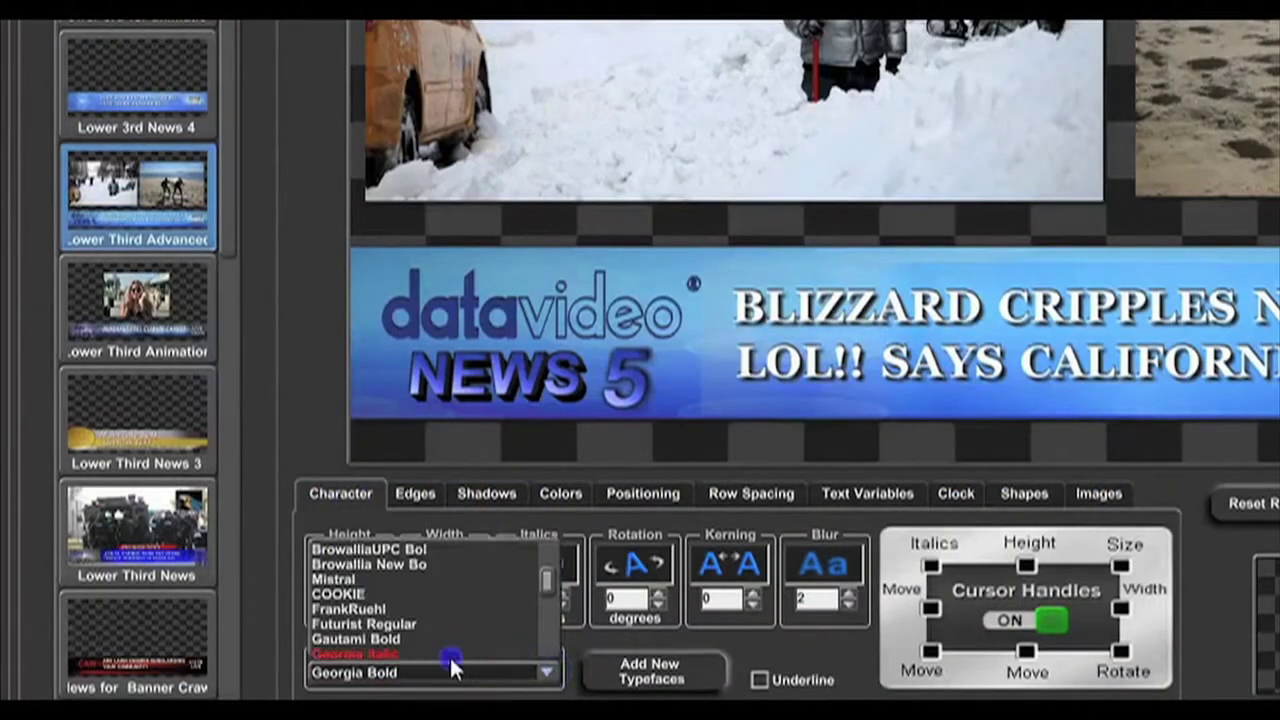
left_click(449, 661)
left_click(551, 674)
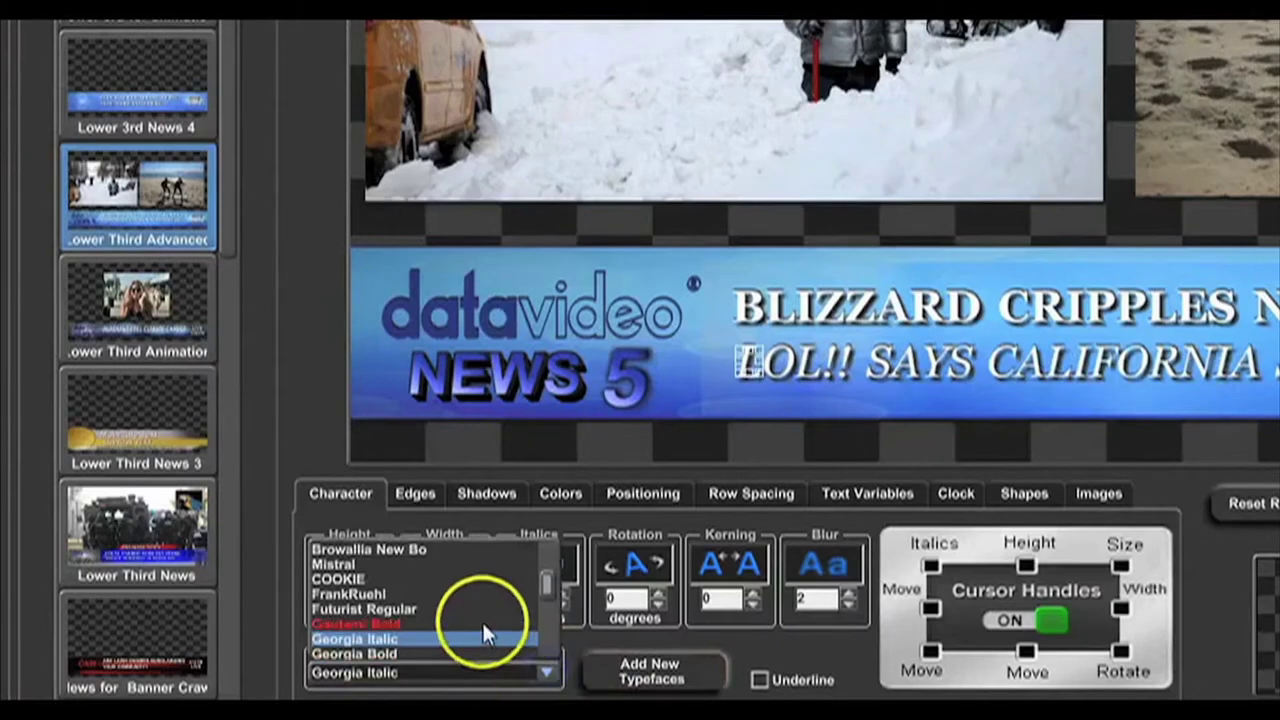
left_click(482, 610)
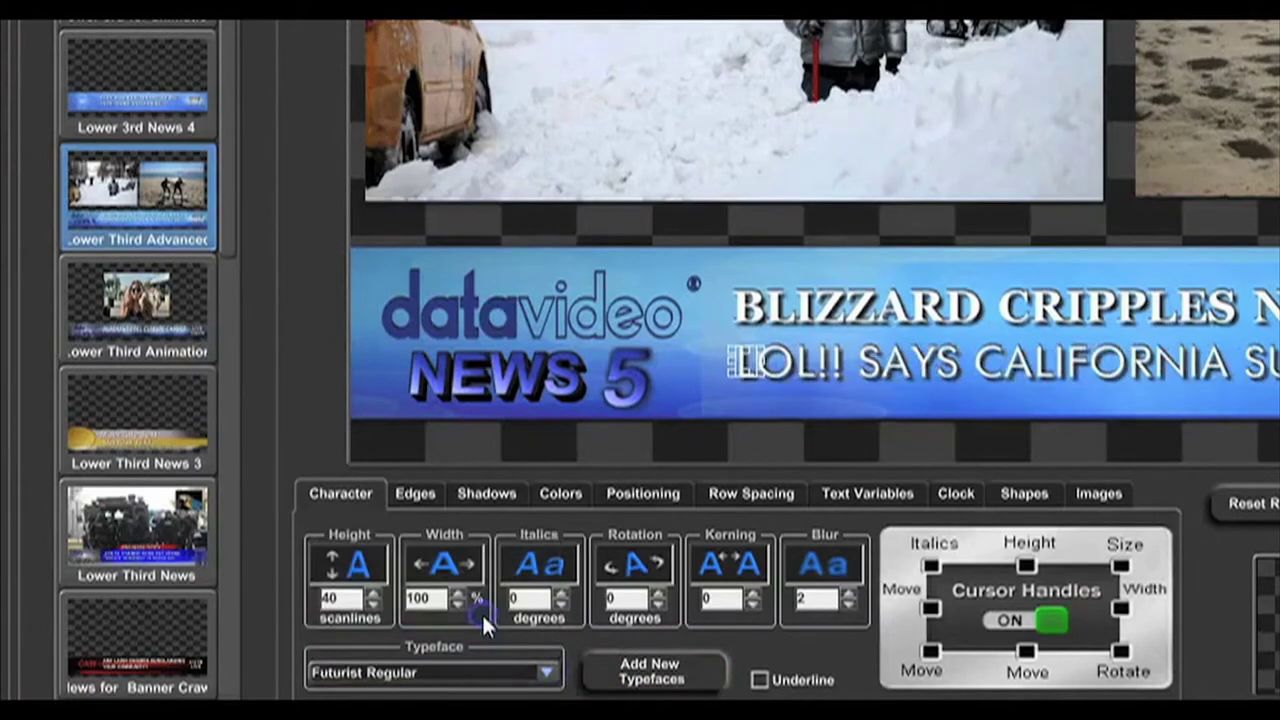
left_click(377, 598)
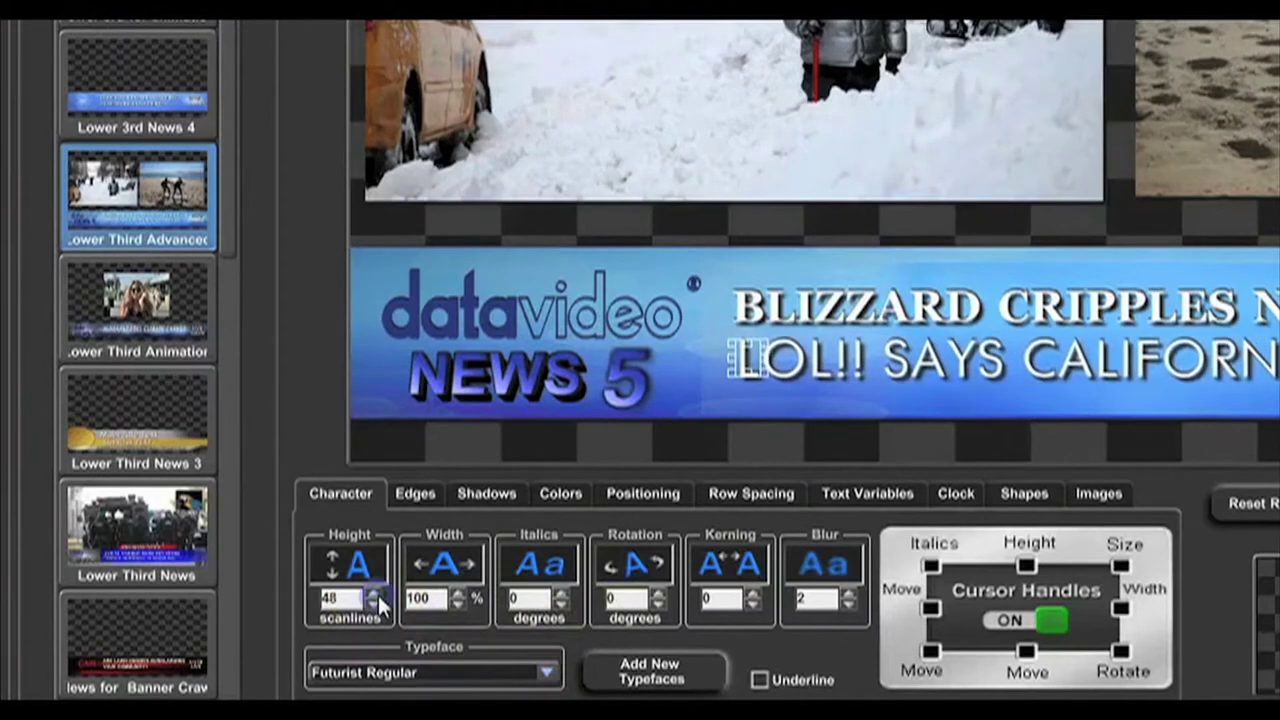
left_click(381, 605)
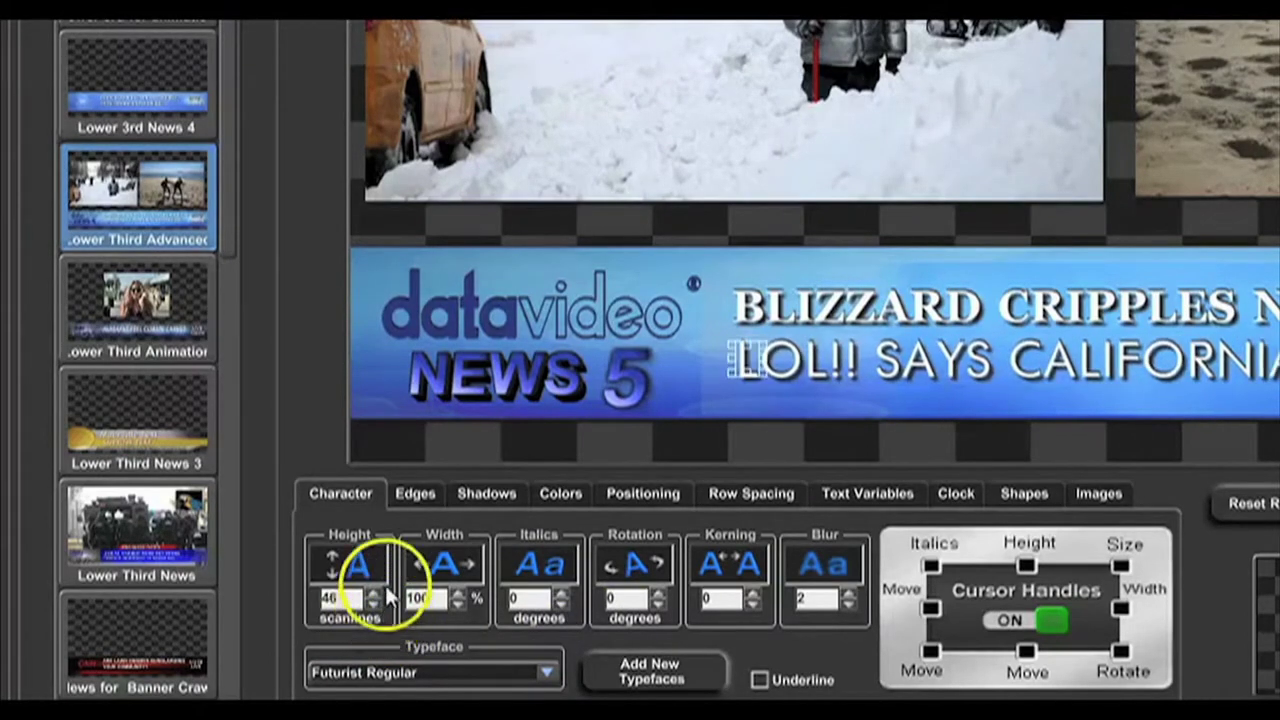
Change the Edge 1 style and the shadow shape of the "LOL!! SAYS CALIFORNIA SURFERS" line
left_click(416, 497)
left_click(489, 563)
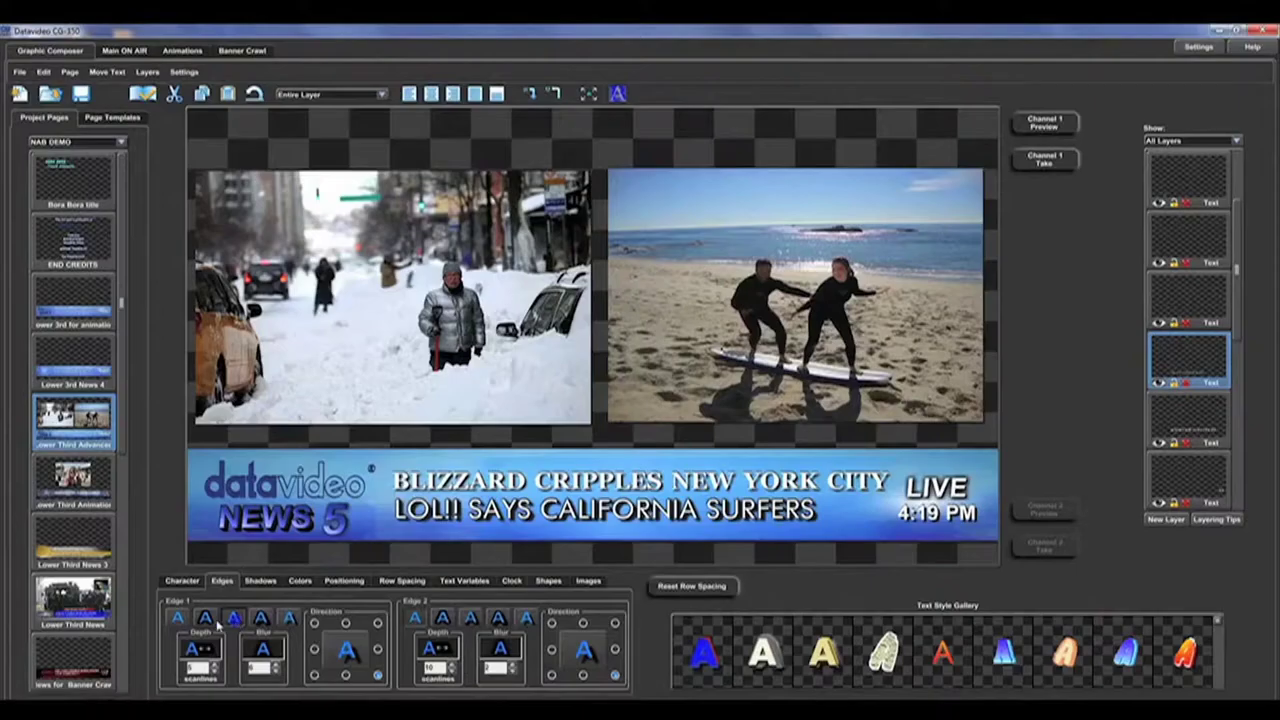
left_click(394, 567)
left_click(260, 580)
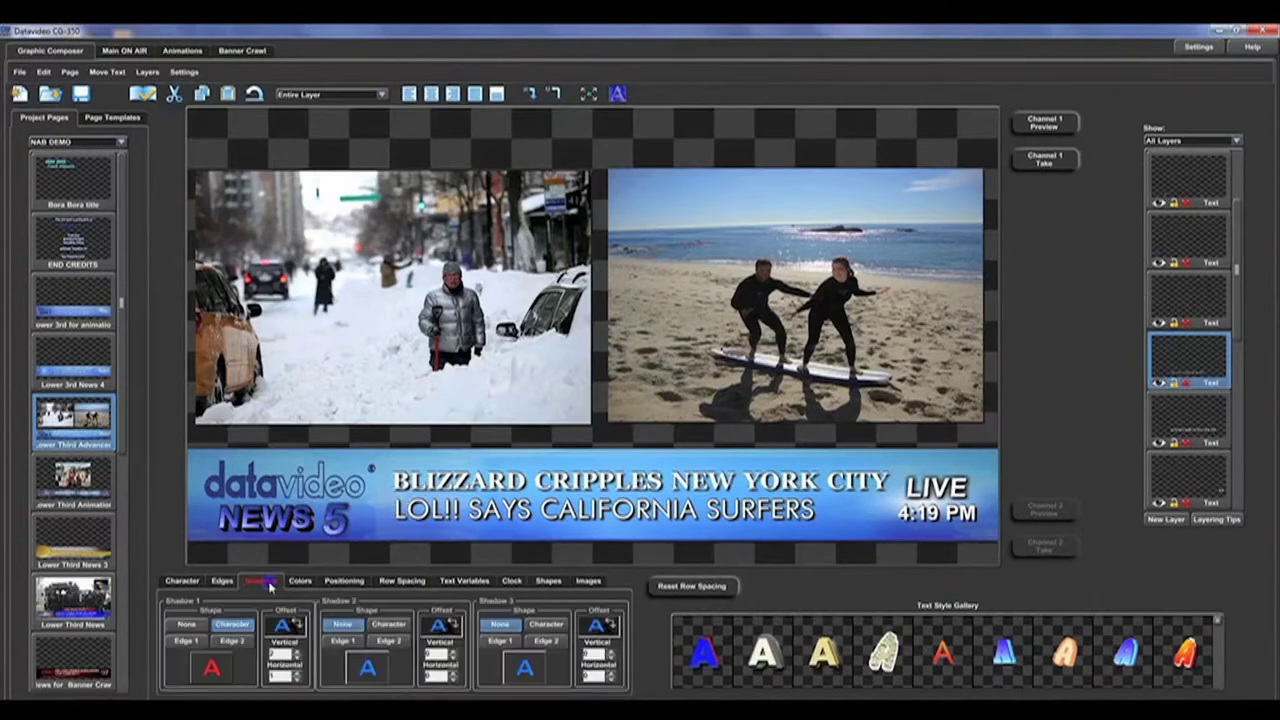
left_click(357, 641)
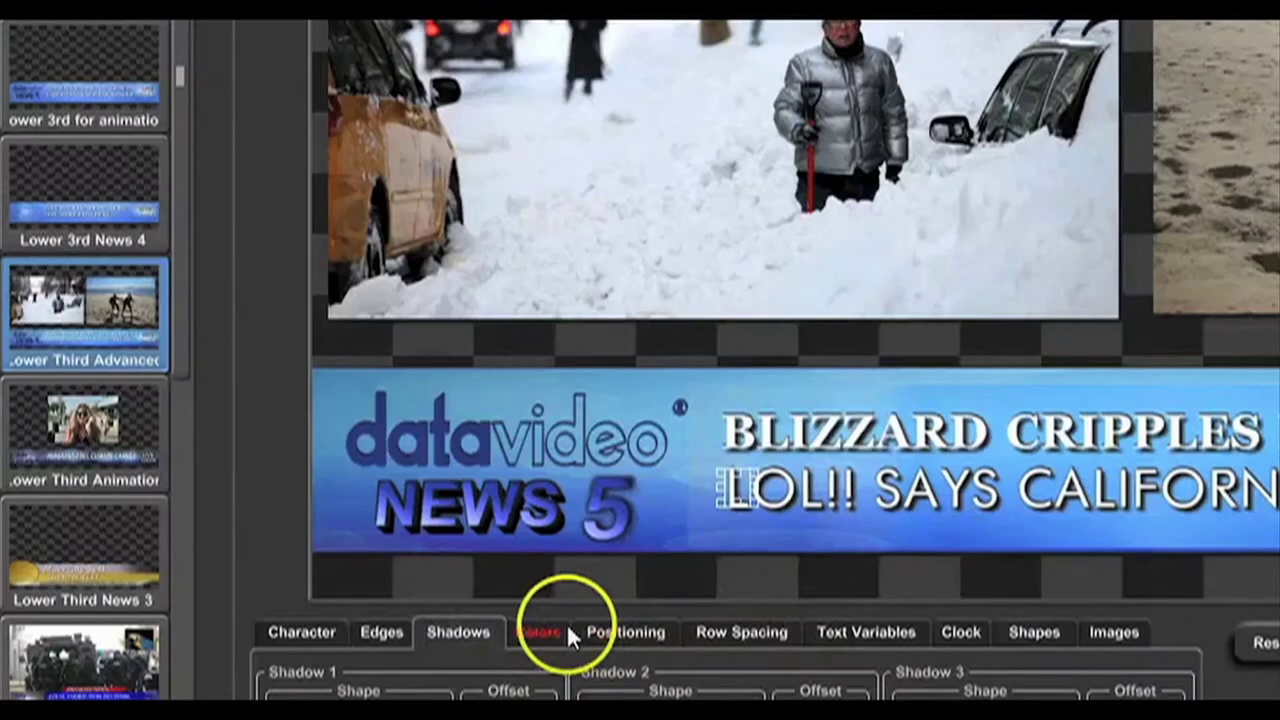
Select a text layer of the blizzard page and examine the page's transition settings without changing them
left_click(300, 580)
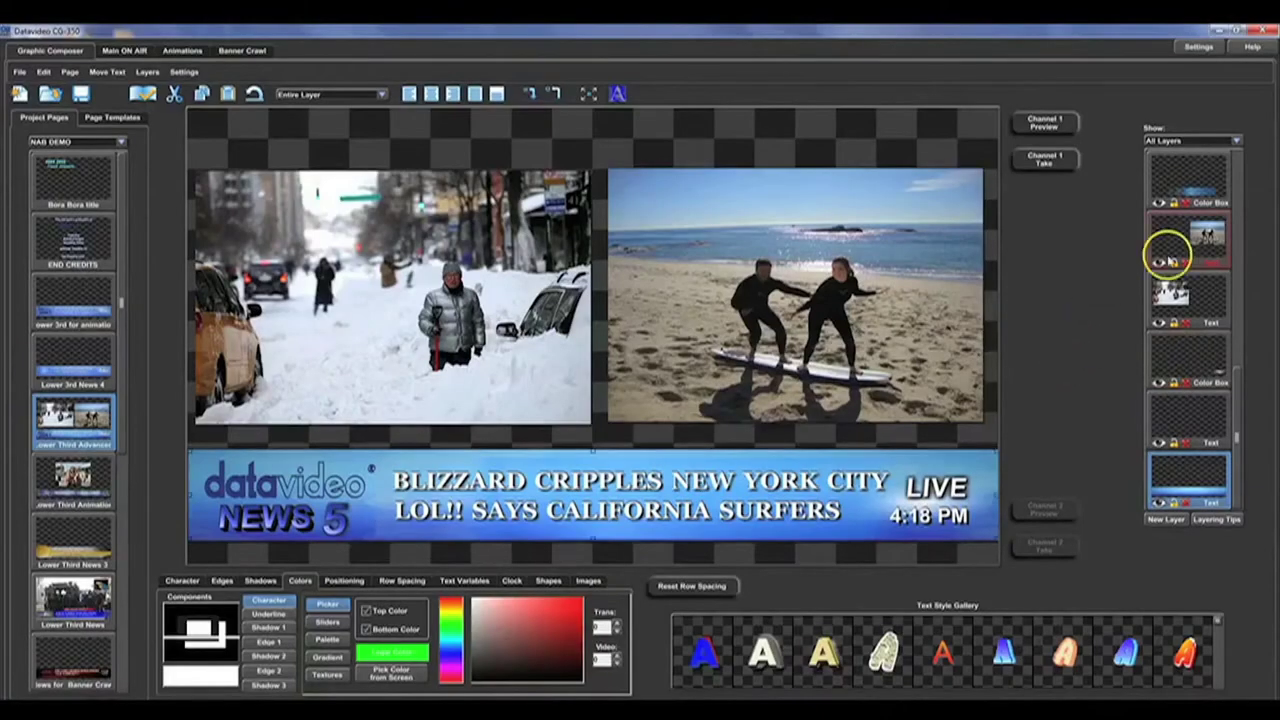
left_click(1191, 413)
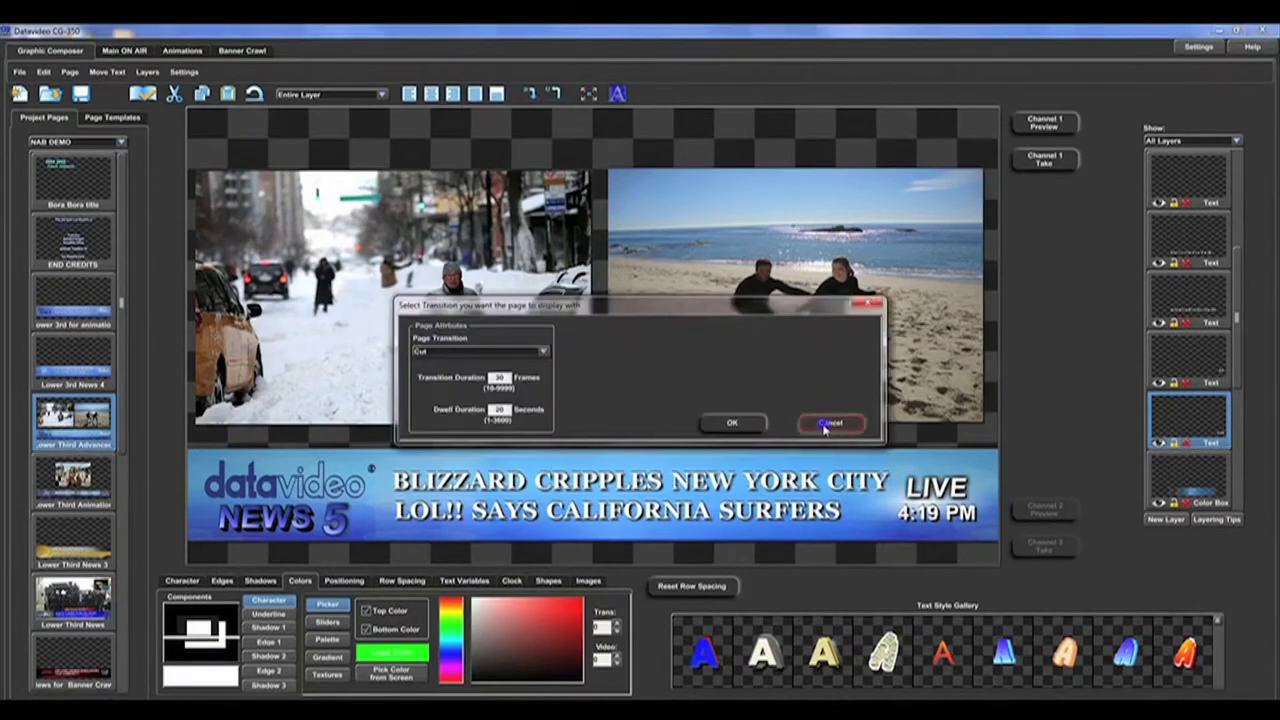
left_click(823, 424)
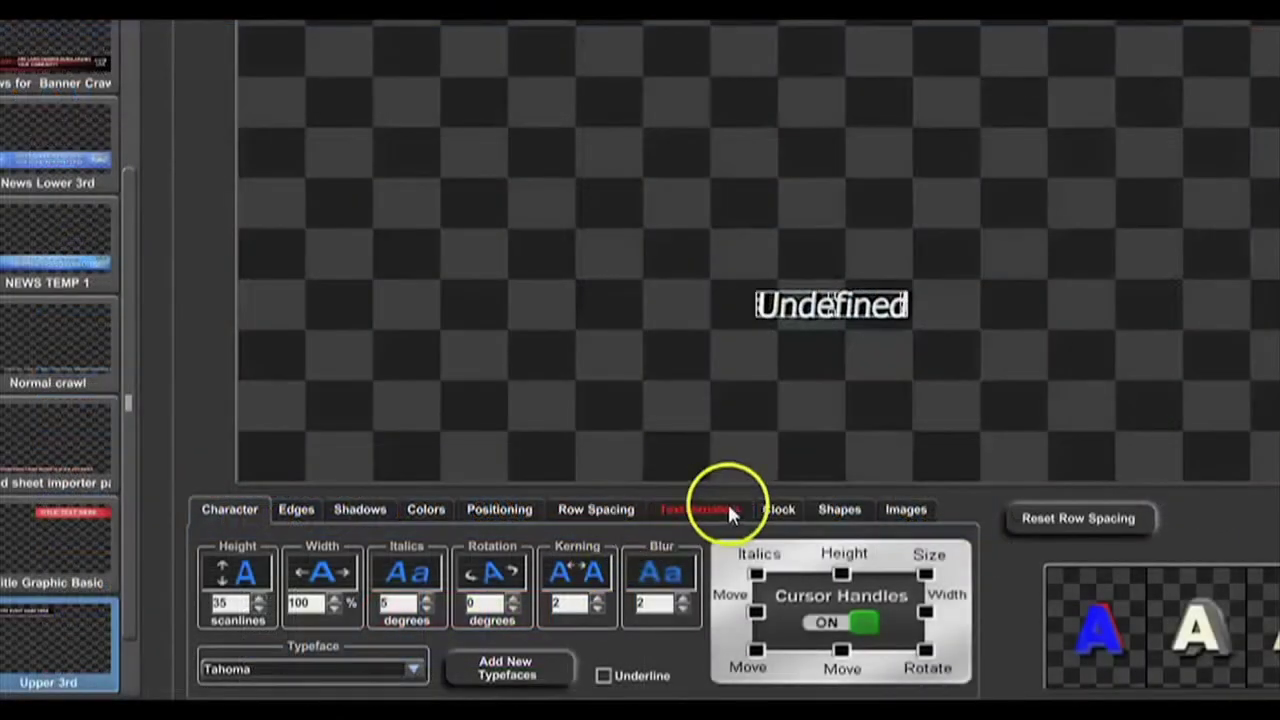
Examine the text variable, clock and image options available for the Upper 3rd page
left_click(709, 511)
left_click(606, 585)
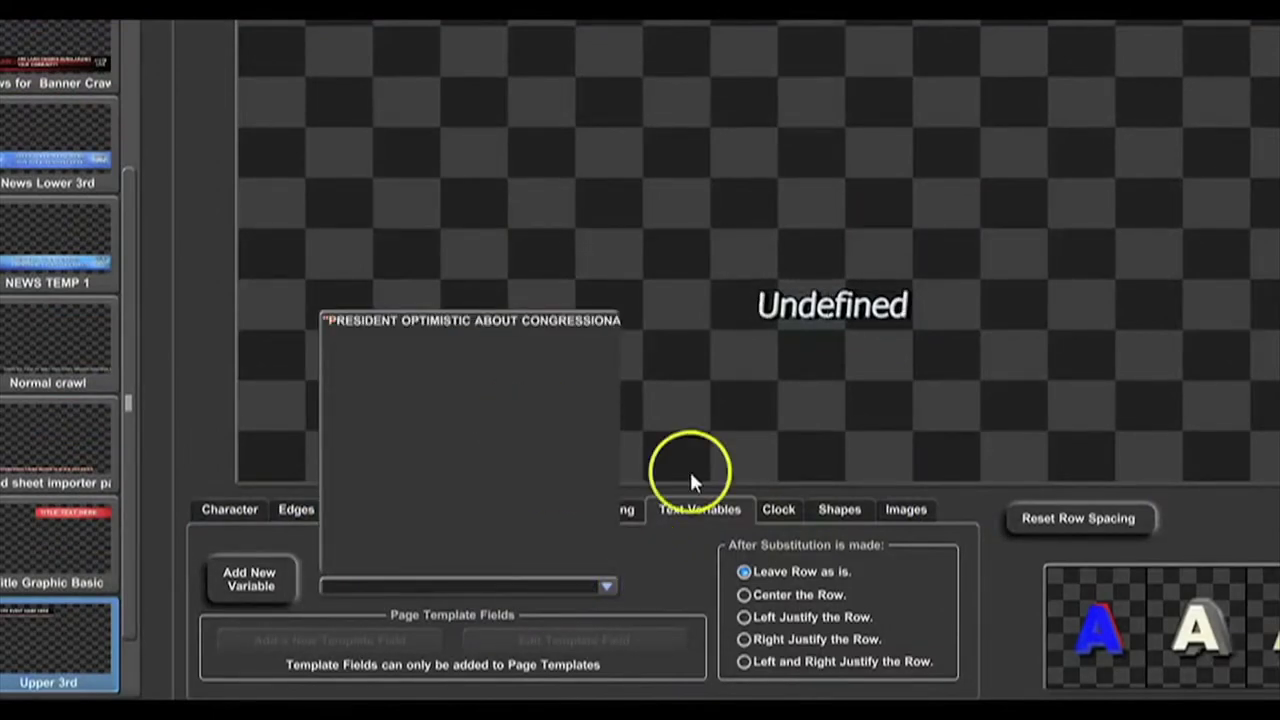
left_click(779, 510)
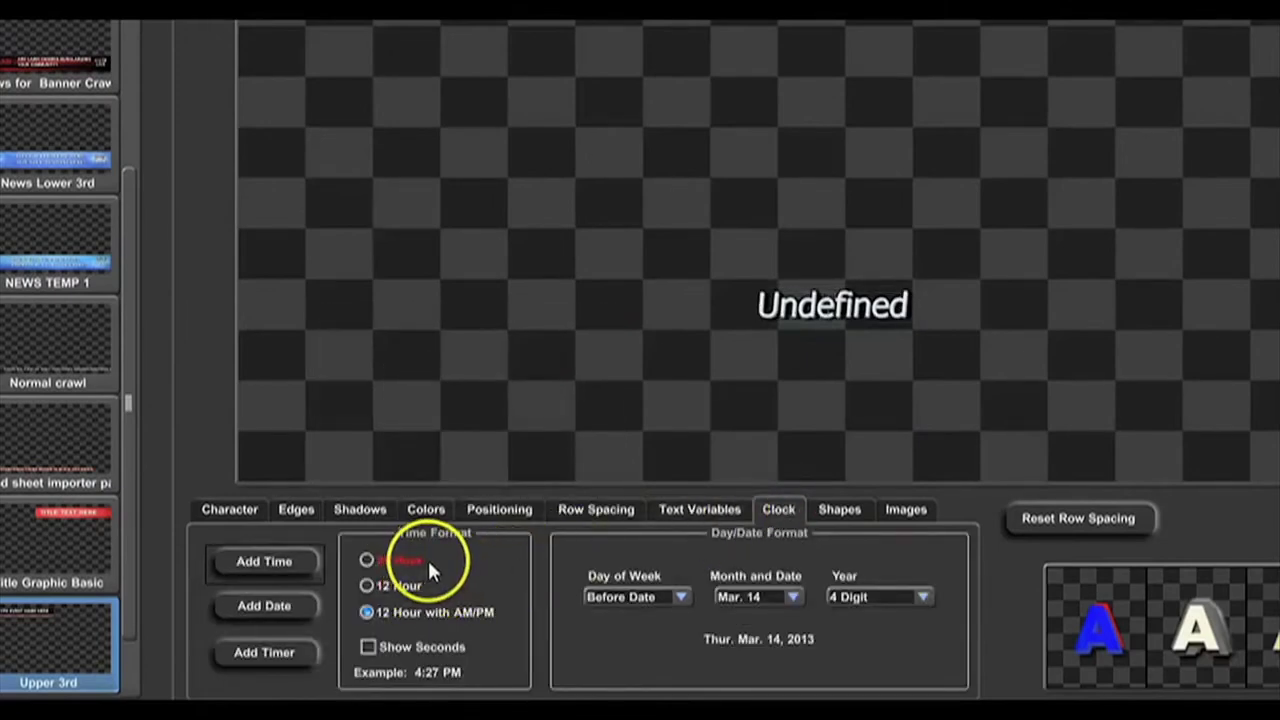
left_click(906, 514)
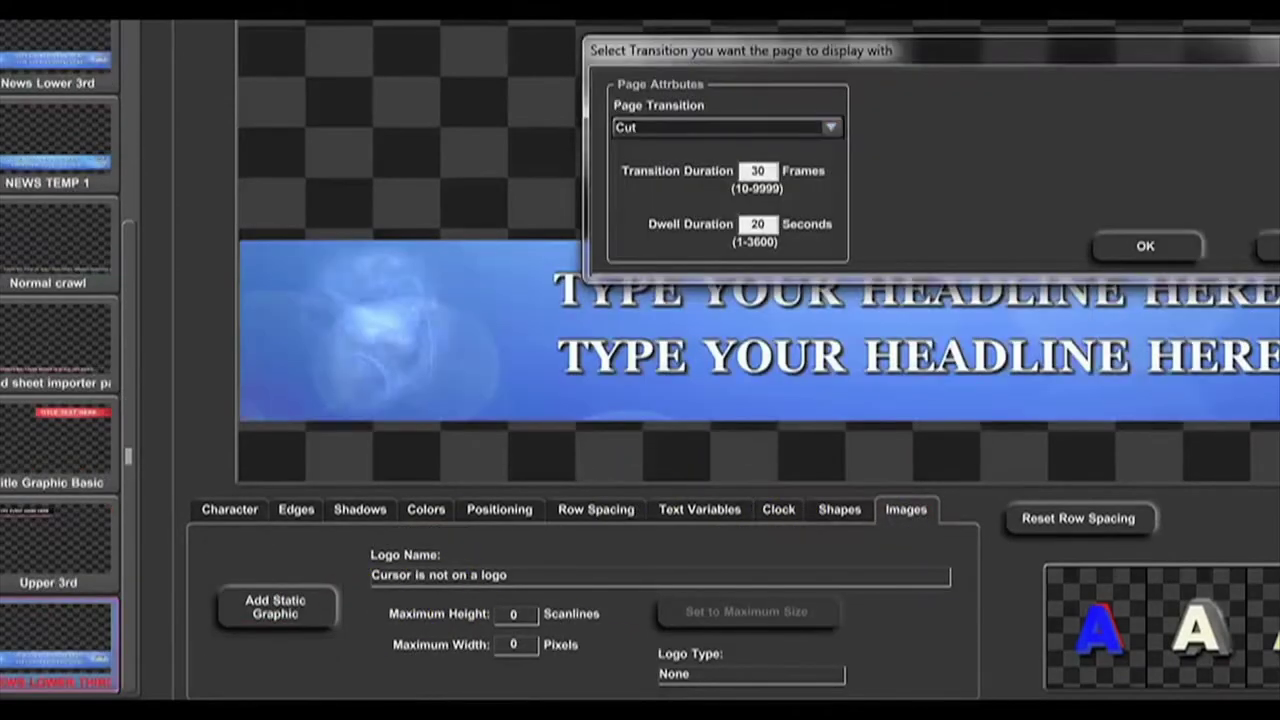
Accept the Cut transition with 30 frames and a 20-second dwell for the news lower third page, and select another page
key("Return")
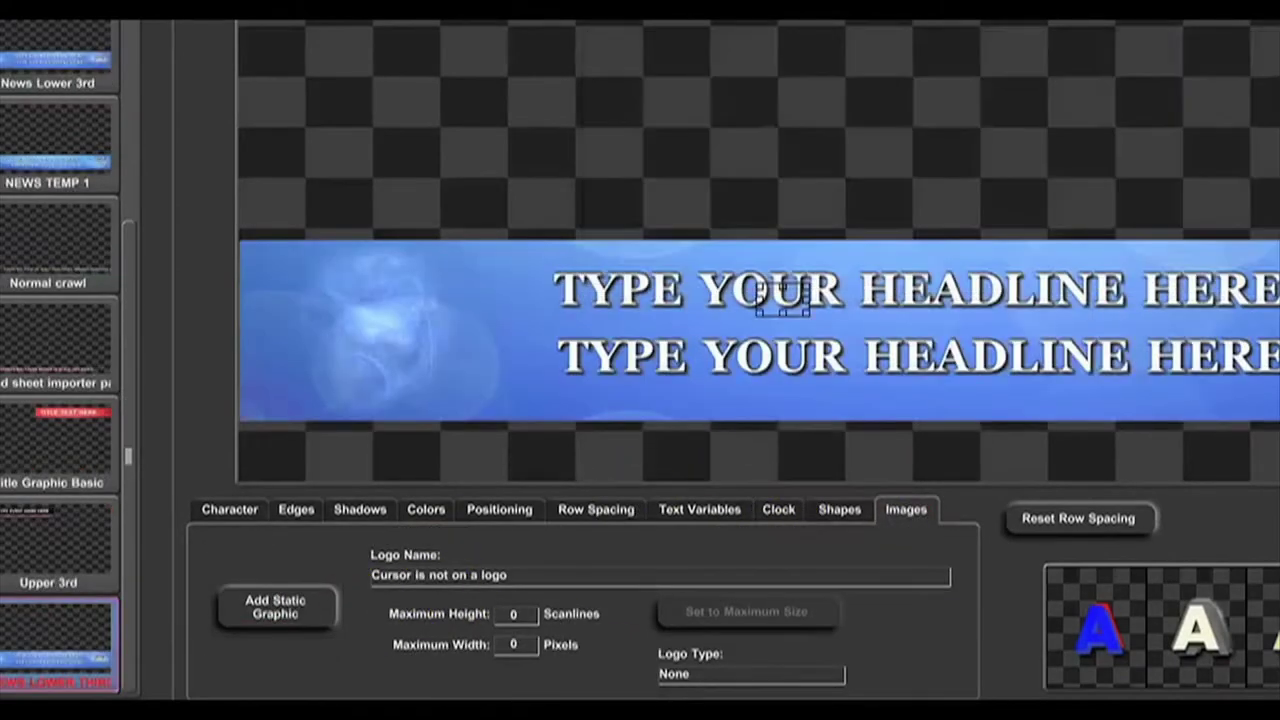
left_click(63, 391)
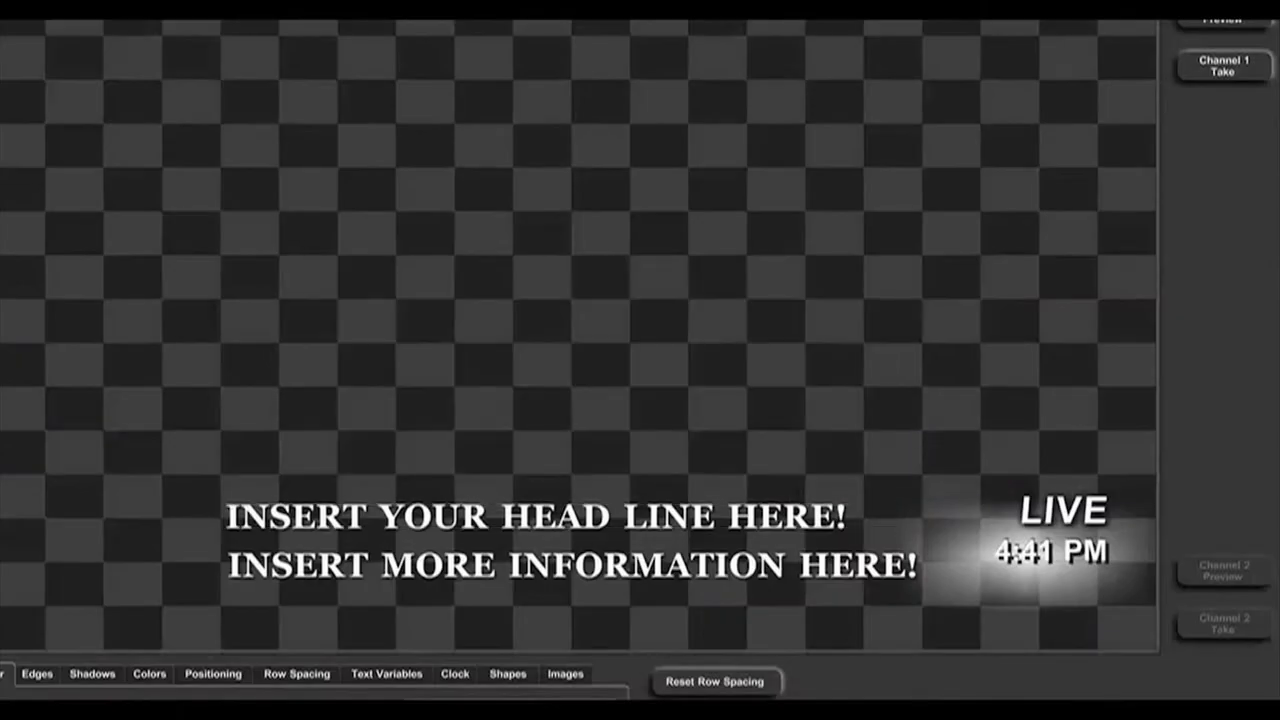
Add an animation to the headline page by choosing the image sequence starting with Bubbles lower third 2001 in the Blue Animation Template 2 folder
key("Insert")
left_click(697, 414)
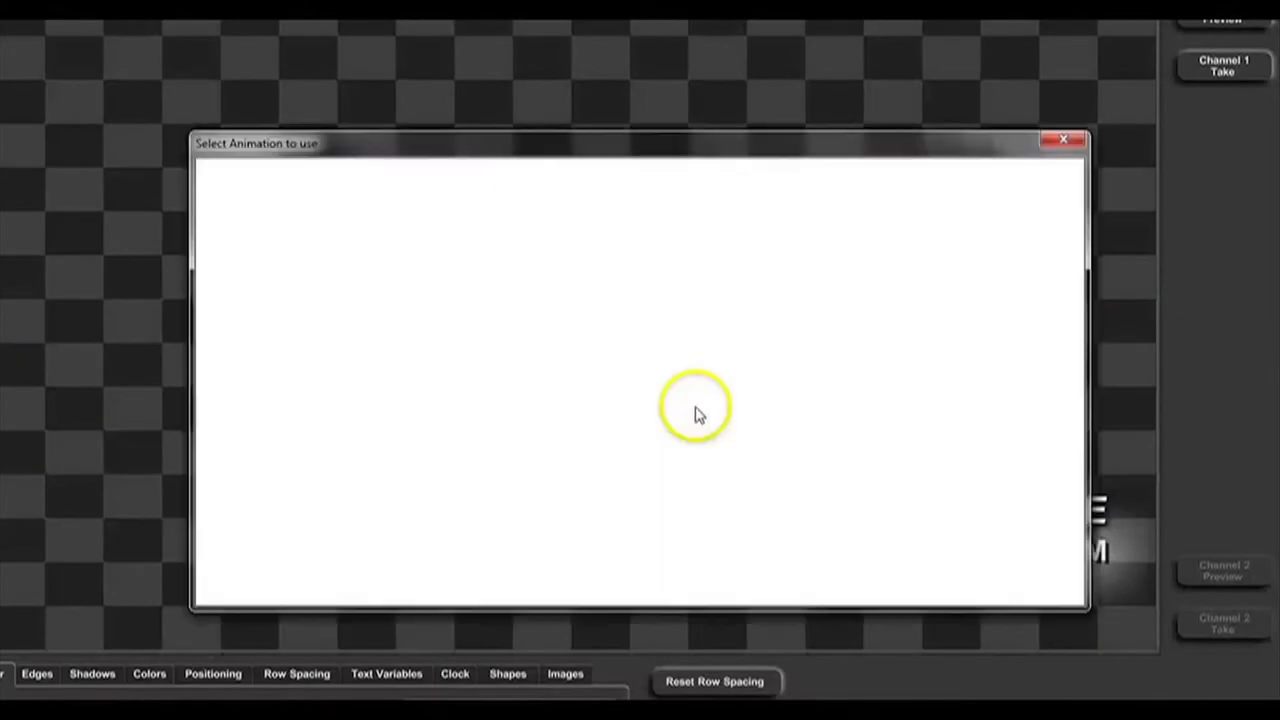
left_click(347, 235)
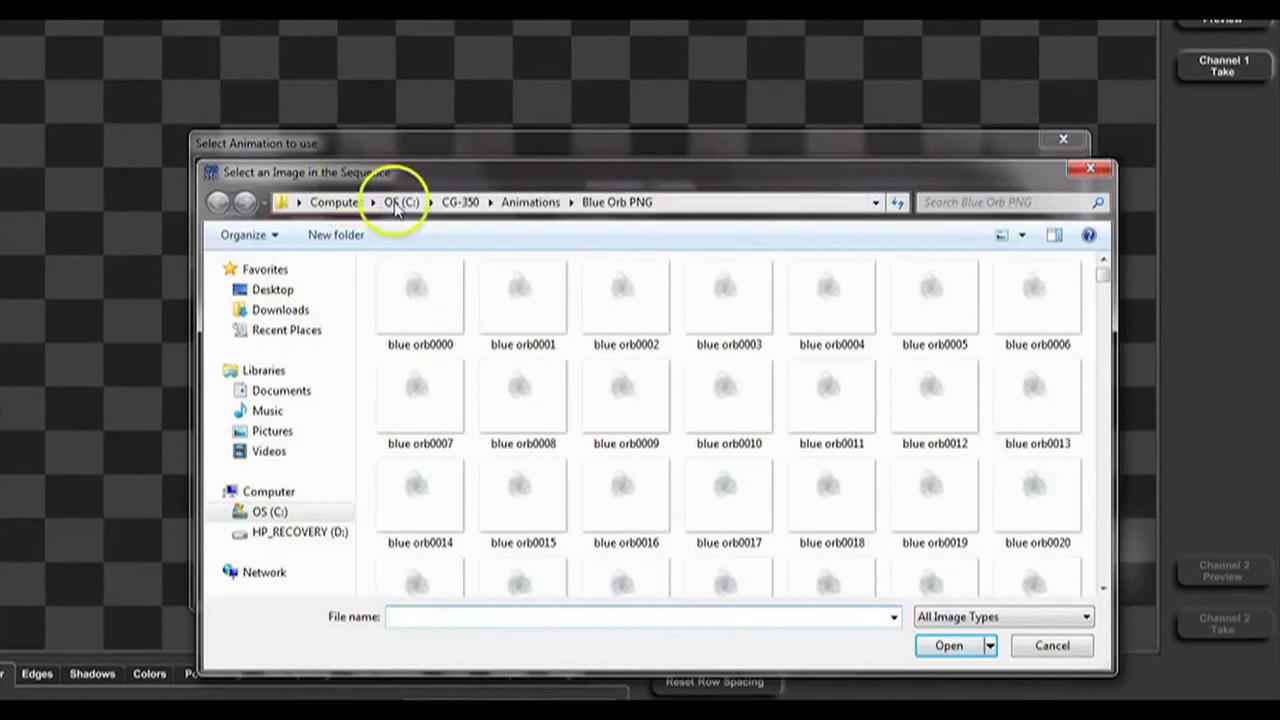
left_click(529, 202)
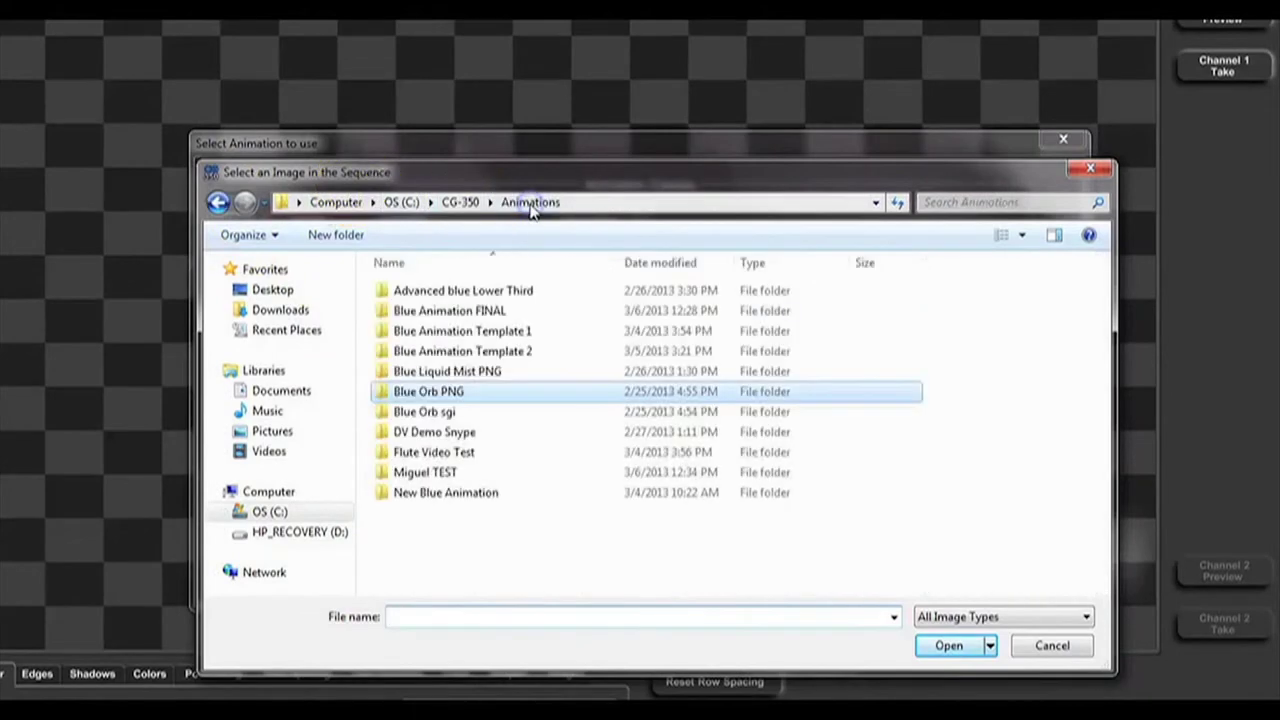
left_click(505, 336)
double_click(505, 351)
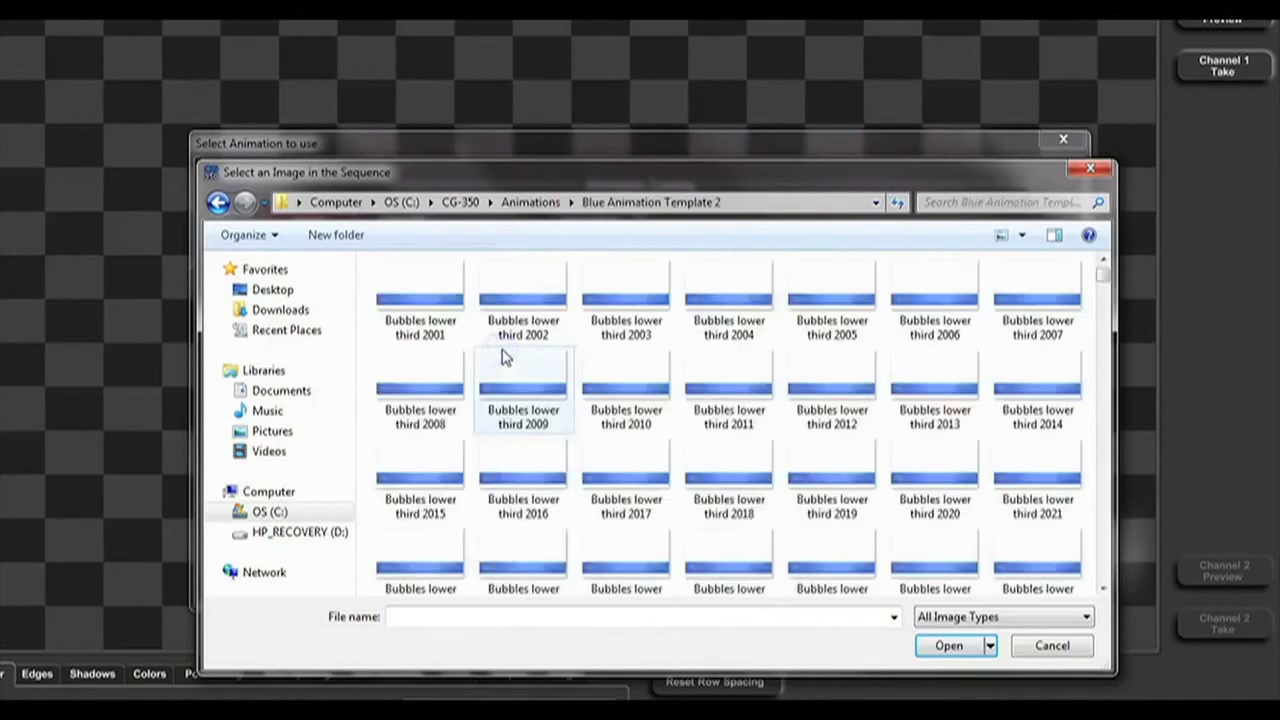
left_click(446, 307)
left_click(964, 645)
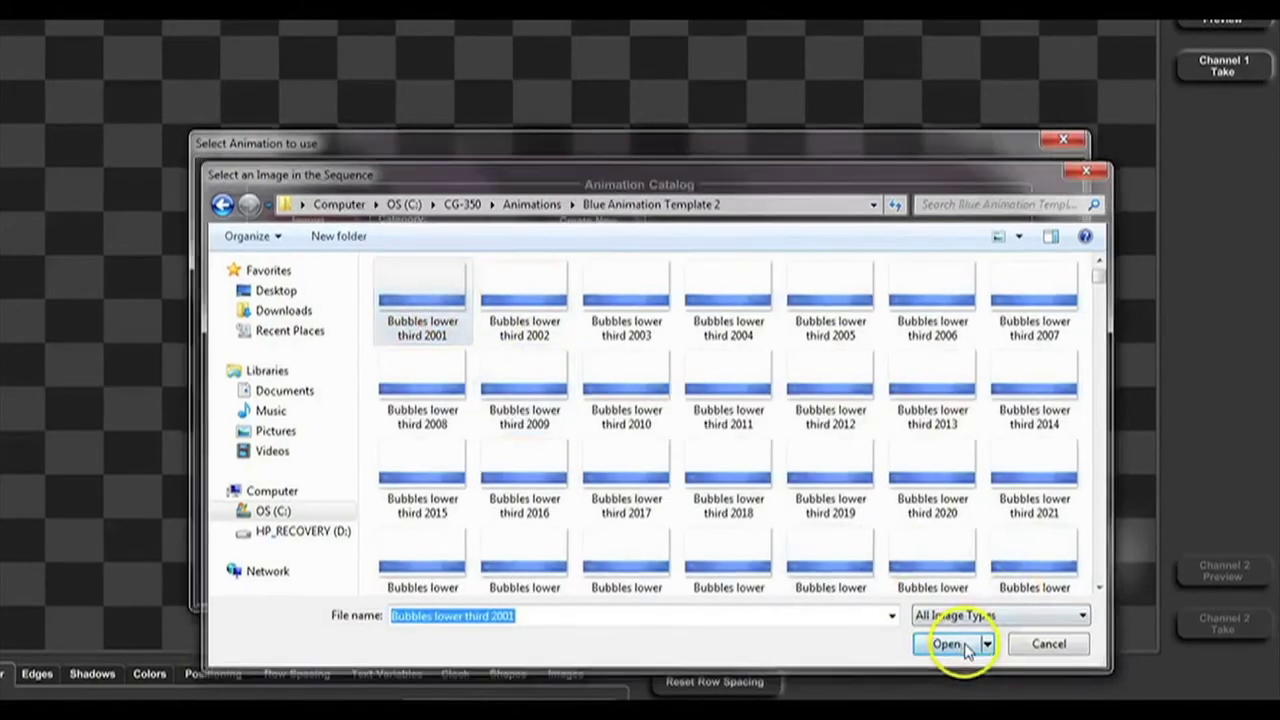
Set the Bubbles lower third animation's height to 937 and width to 1920, and move it down to vertical position 611
left_click(851, 548)
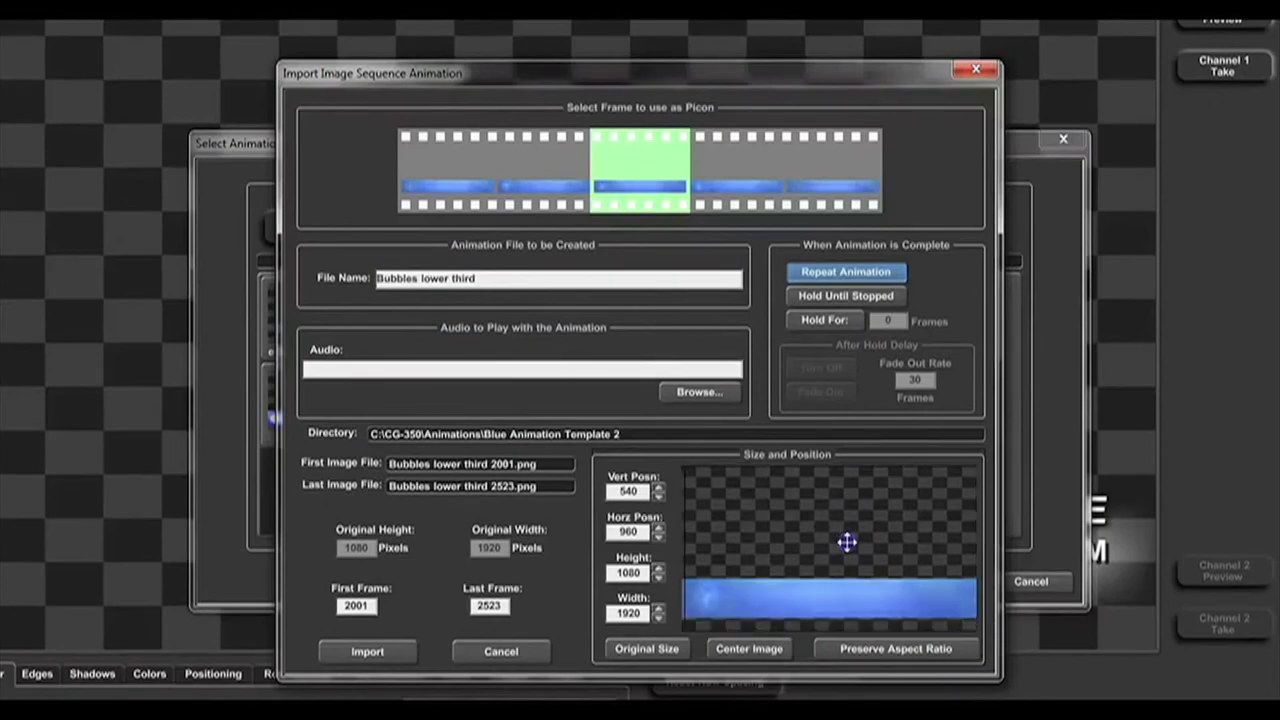
left_click(943, 603)
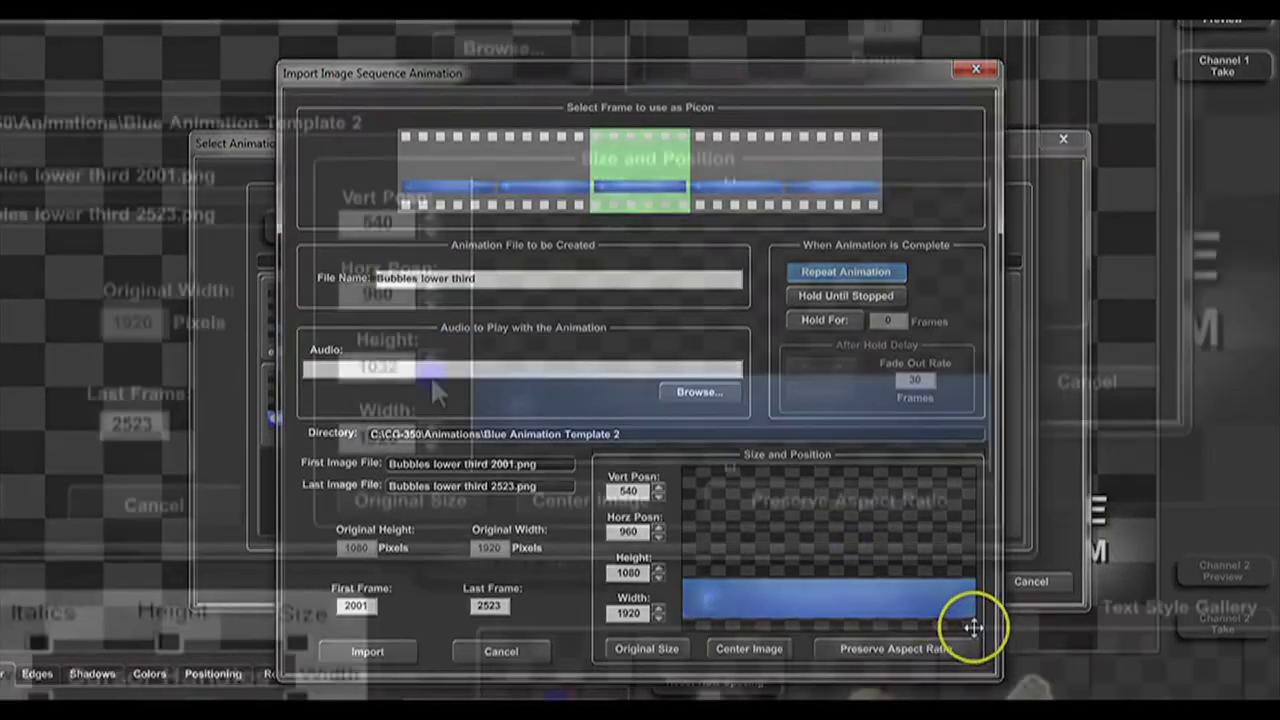
left_click(658, 577)
left_click(437, 444)
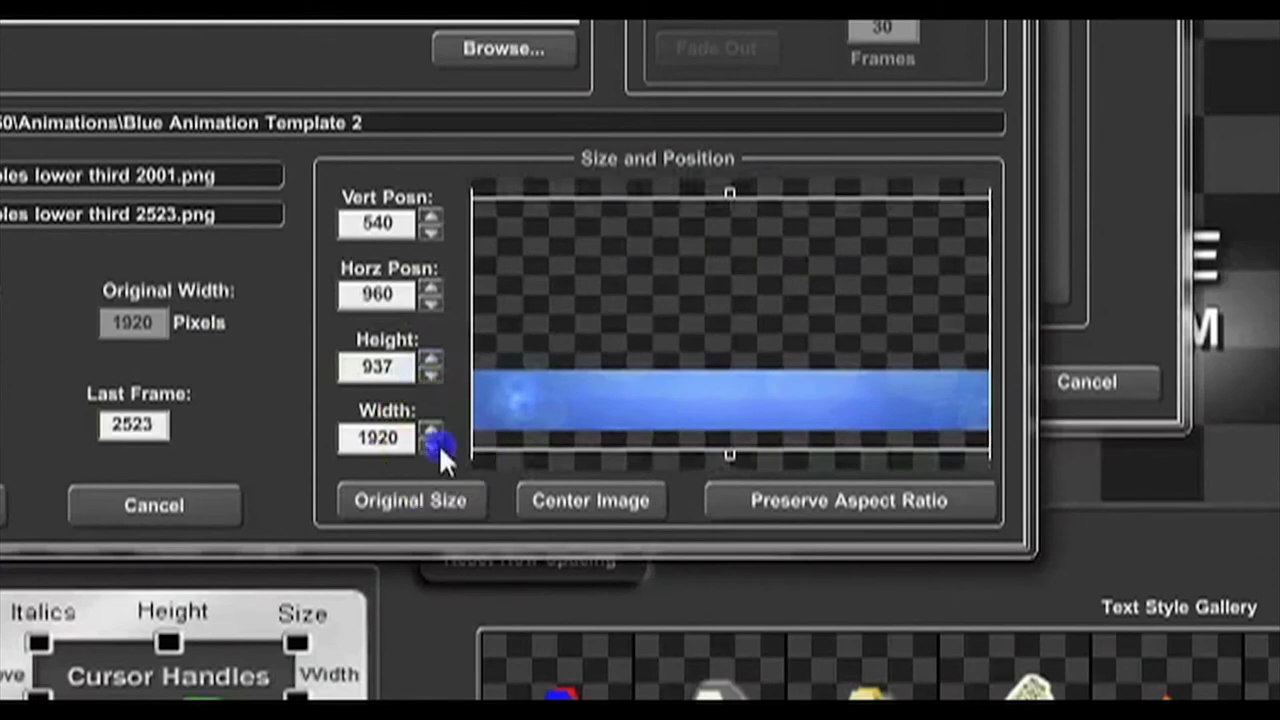
left_click(439, 446)
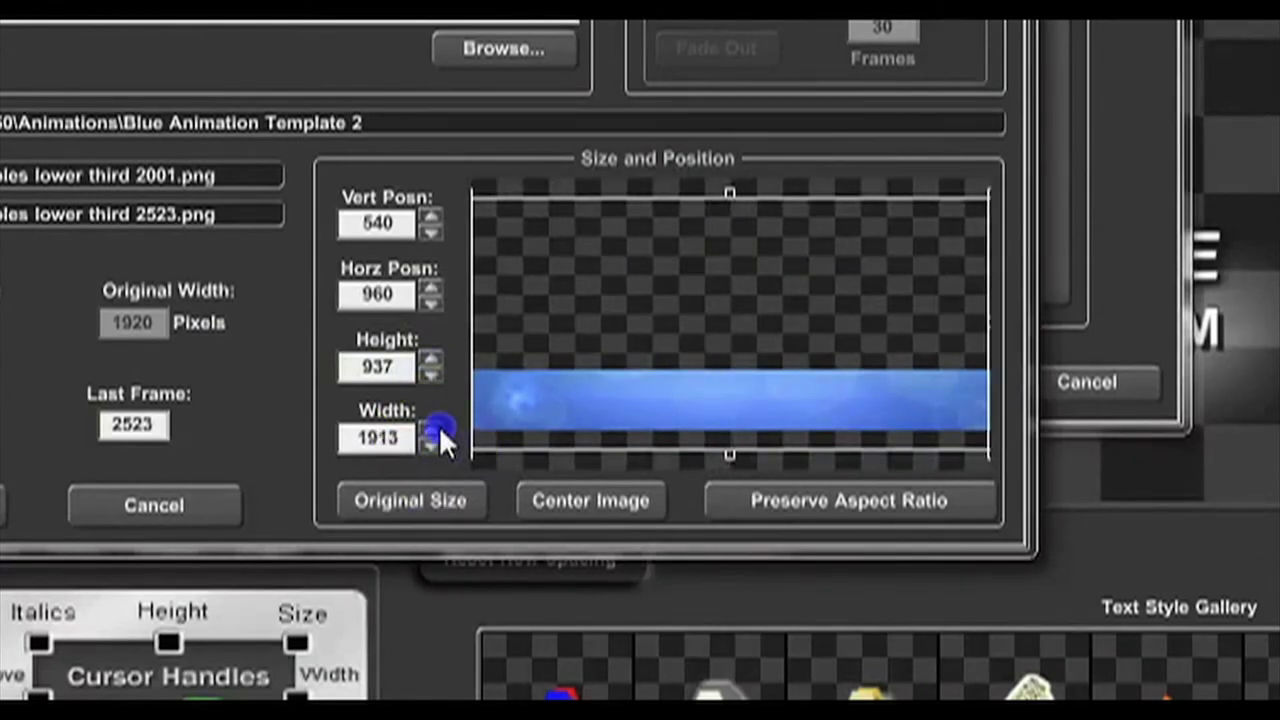
left_click(441, 428)
mouse_move(603, 333)
left_mouse_down()
mouse_move(615, 337)
mouse_move(617, 306)
mouse_move(607, 344)
left_mouse_up()
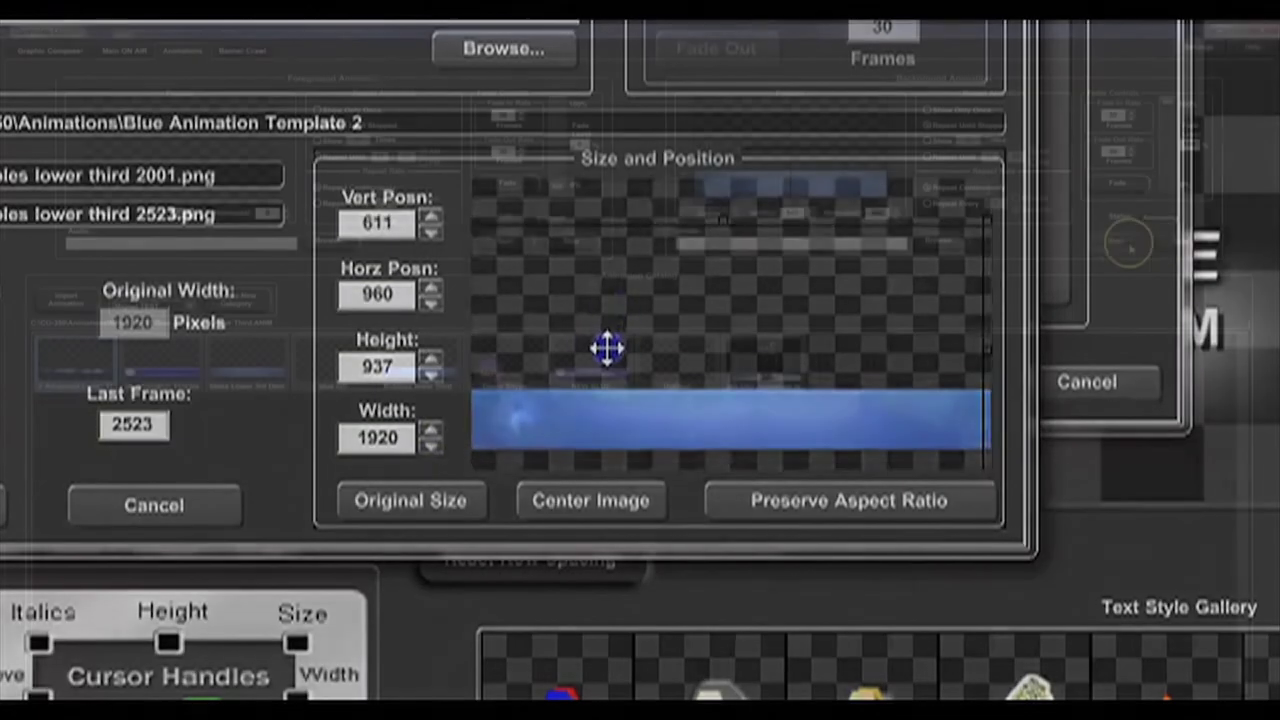
Start and stop the background animation, and select the Video Clip Animation test in the animation catalog
left_click(1137, 248)
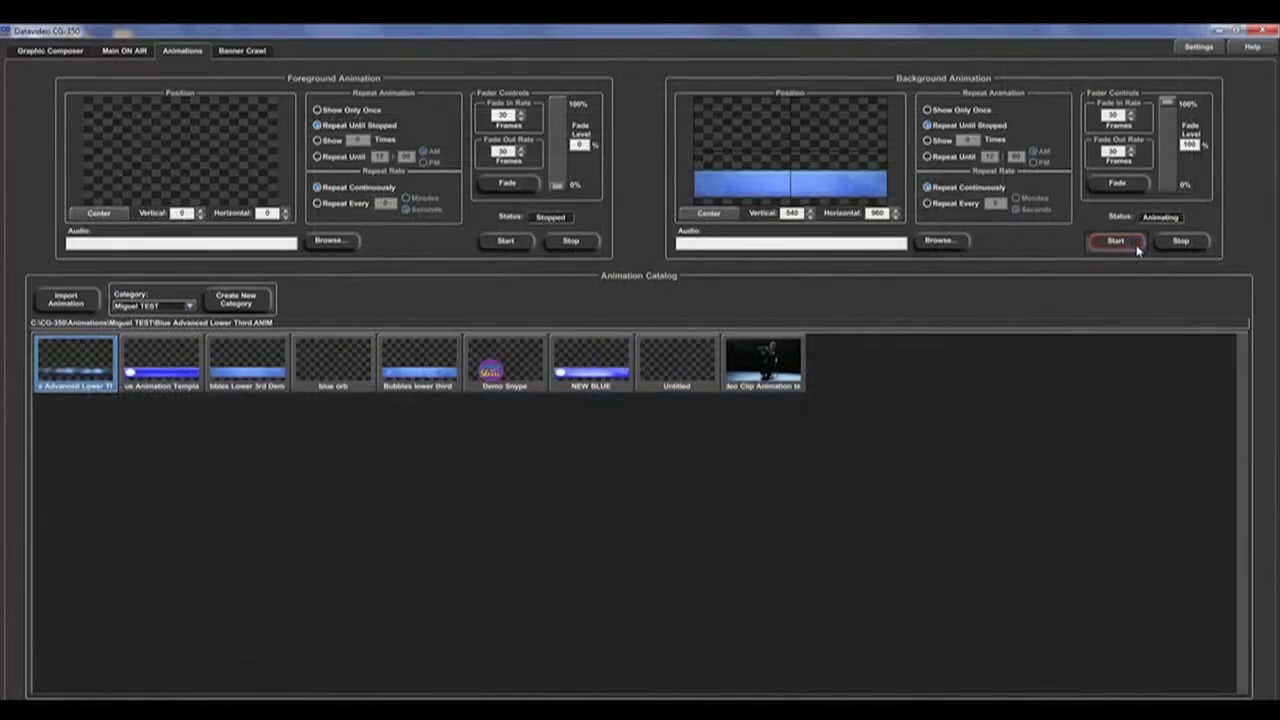
left_click(788, 354)
left_click(1095, 242)
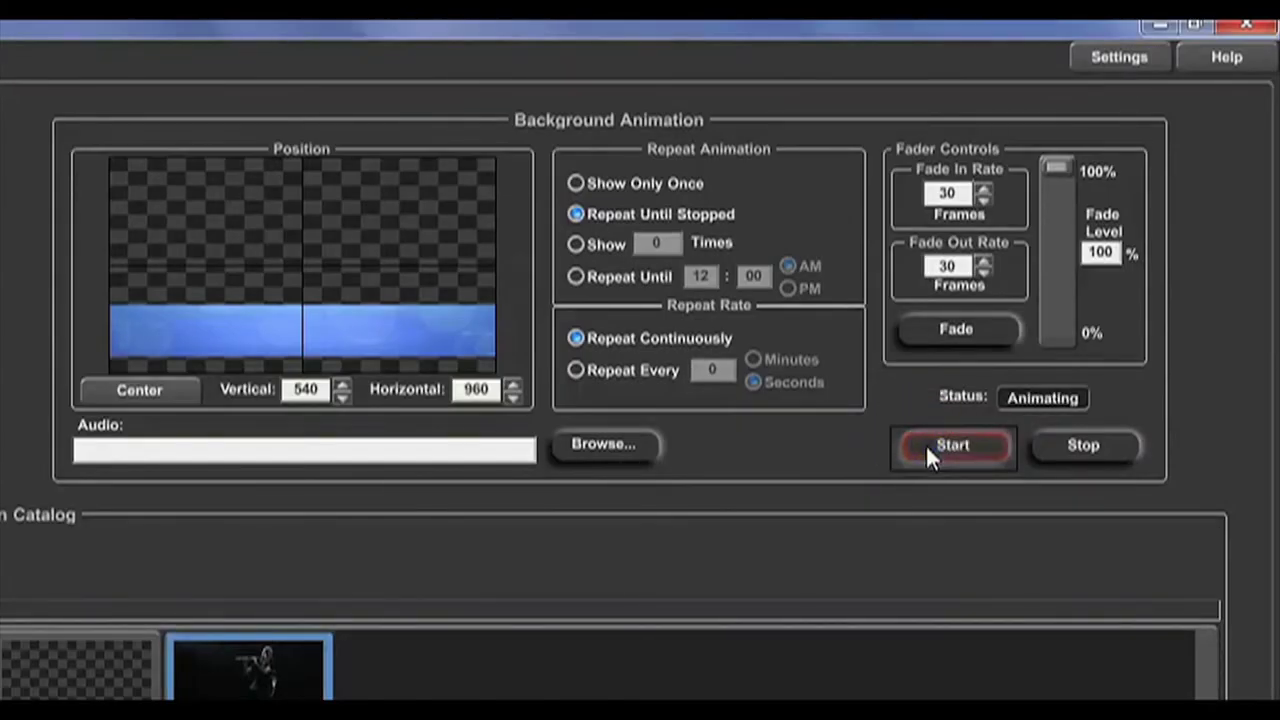
left_click(1052, 440)
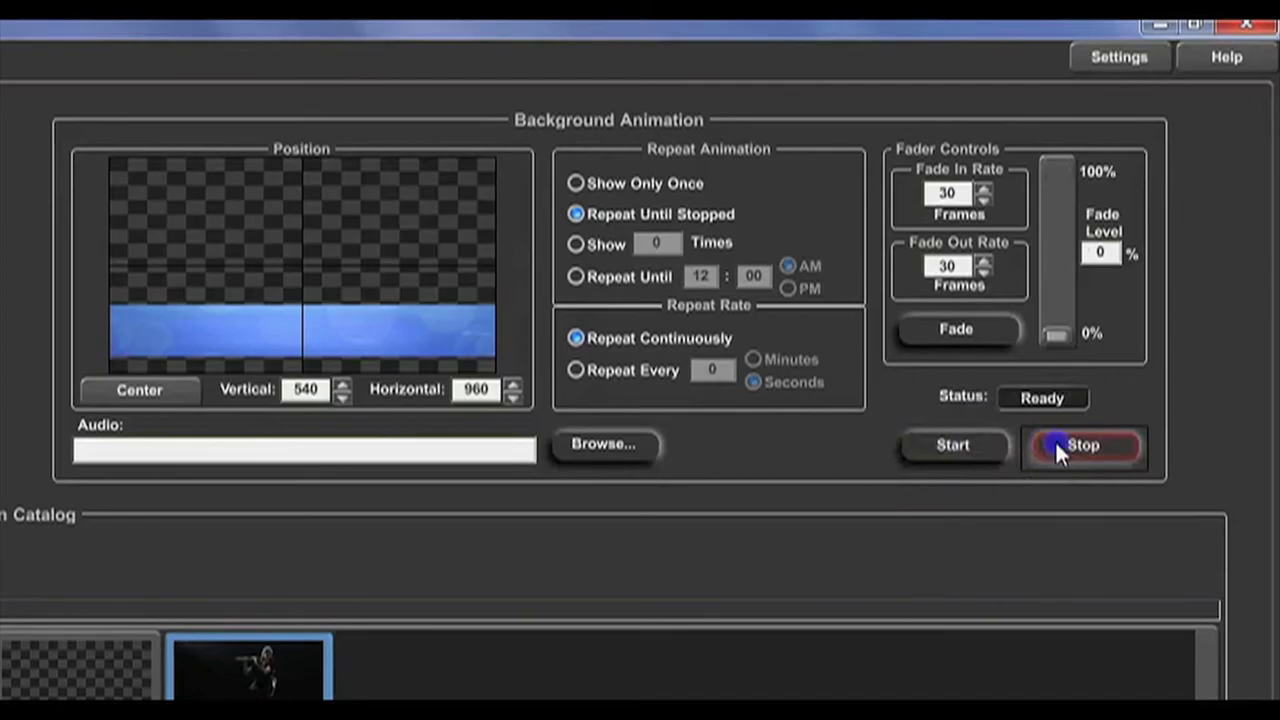
left_click(953, 445)
left_click(757, 363)
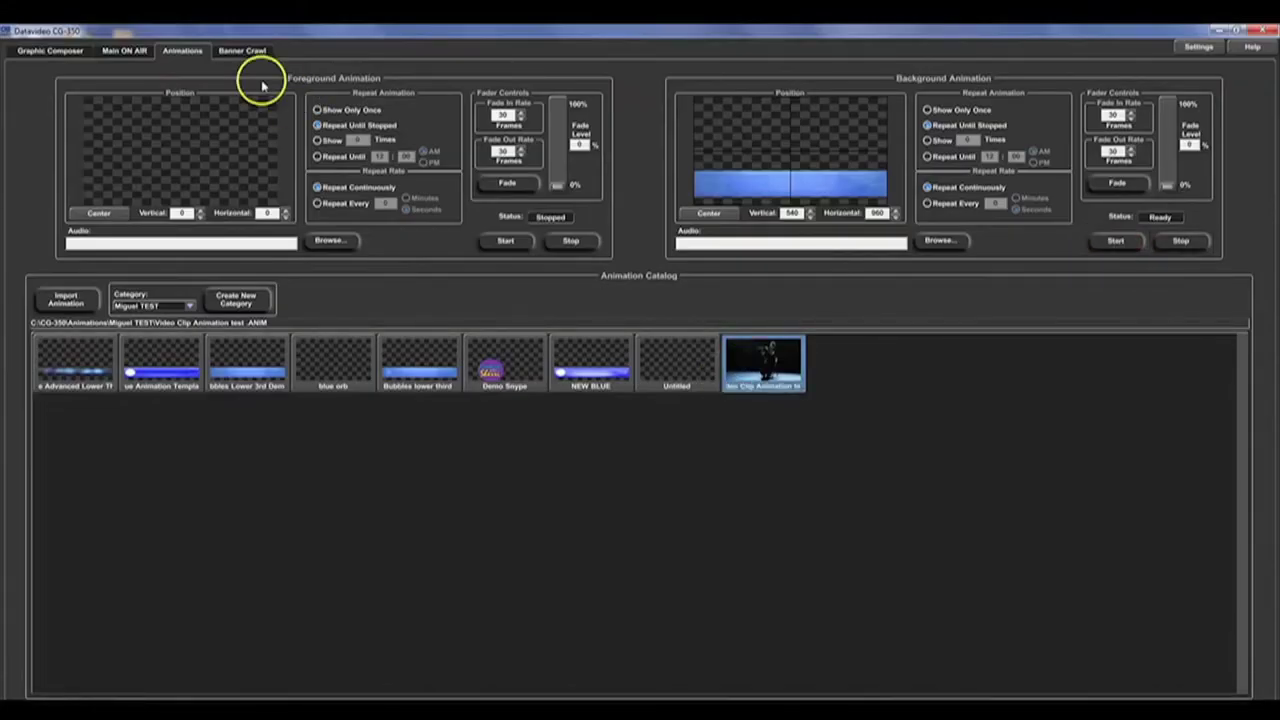
Preview the Video Clip Animation test entry from the Se-3000 Demo on-air playlist and display it
left_click(124, 51)
left_click(799, 203)
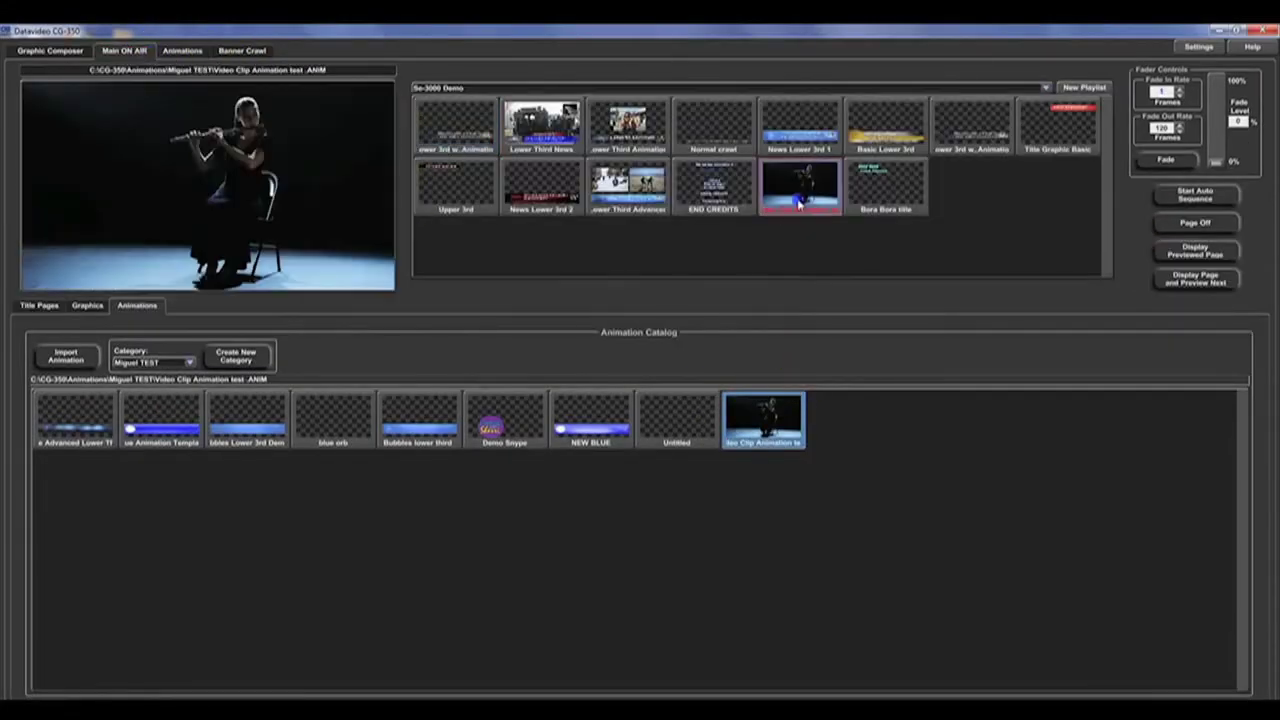
double_click(810, 205)
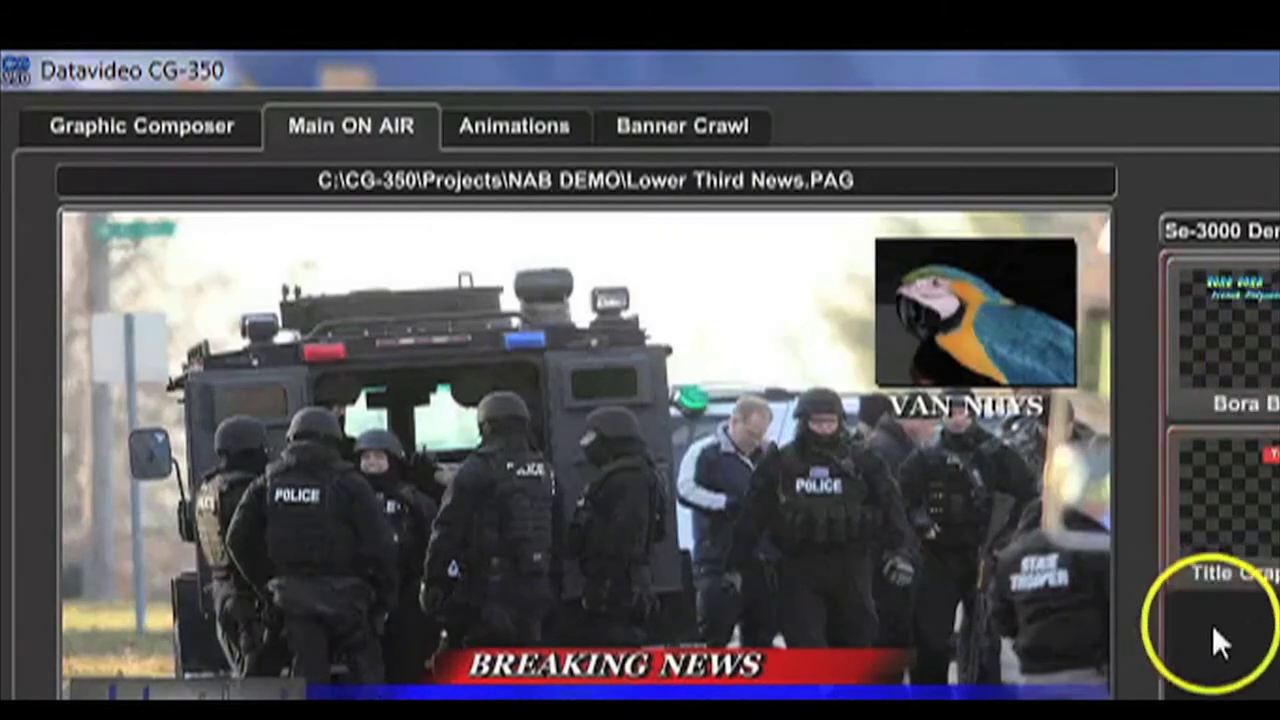
Reorder the Se-3000 Demo playlist so Bora Bora title follows Title Graphic Basic and Lower Third News follows Normal crawl
left_click_drag(1266, 352, 1266, 510)
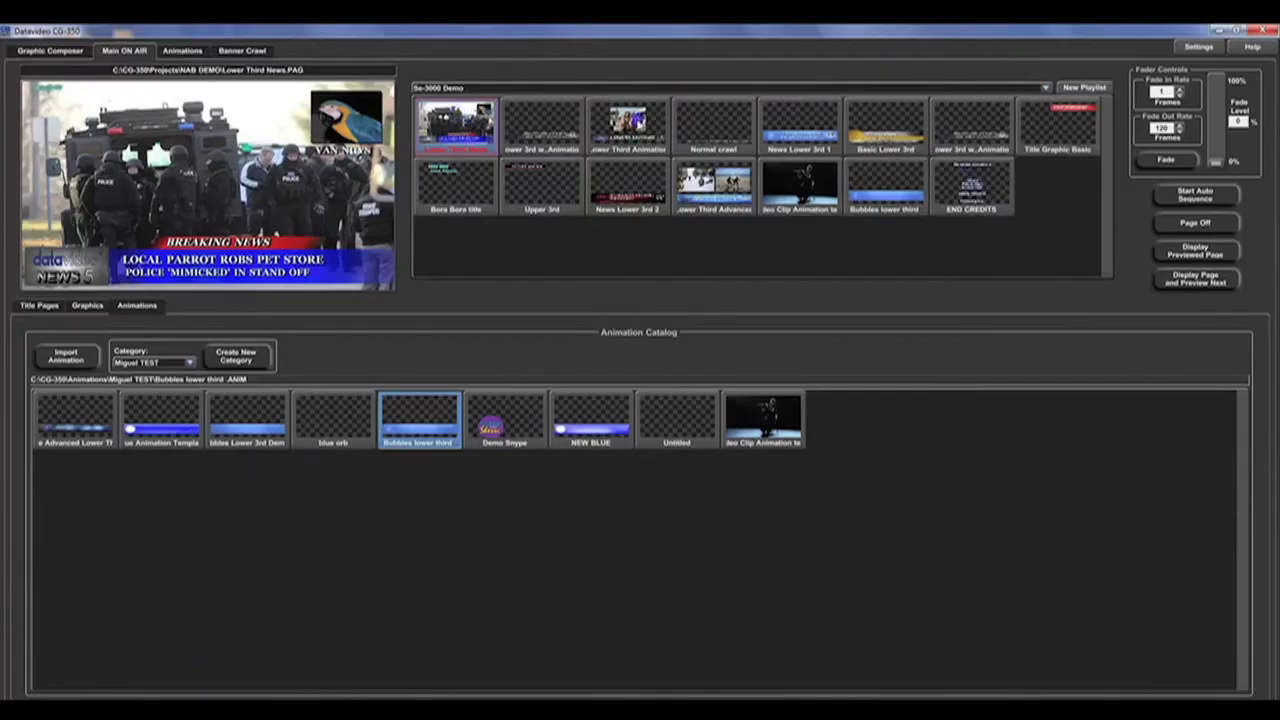
left_click_drag(638, 122, 710, 125)
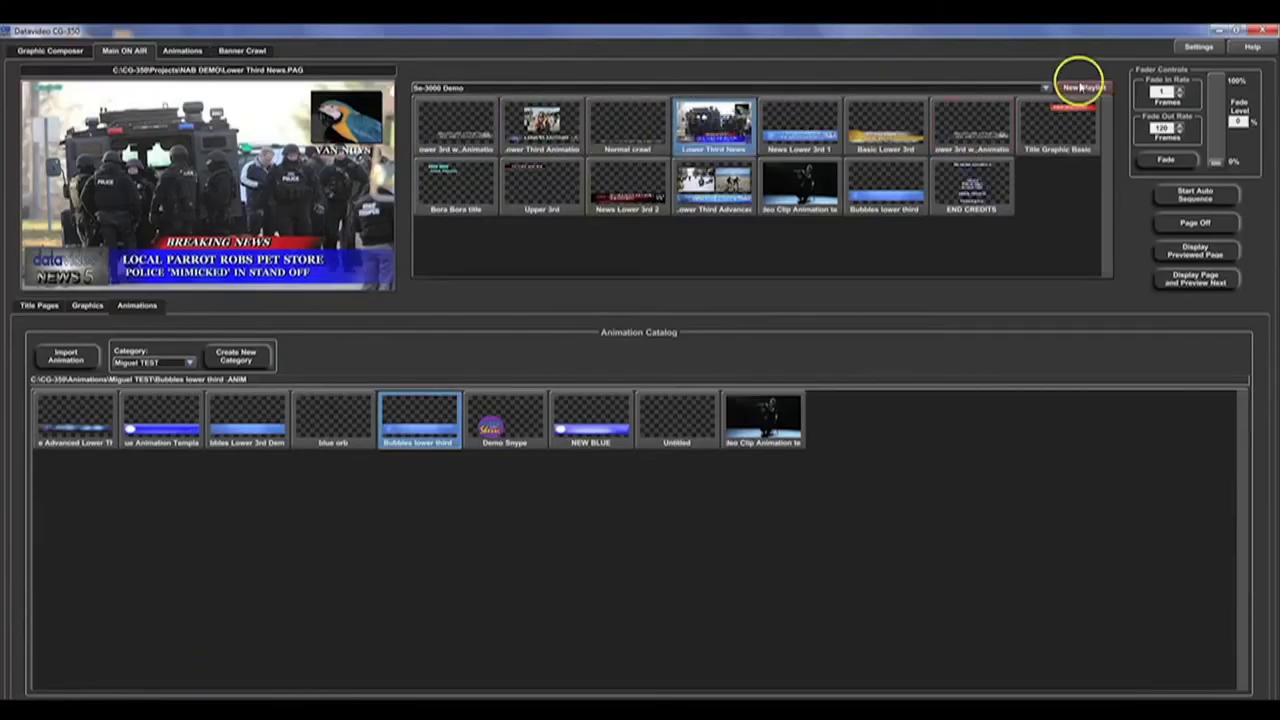
Look through the available playlists without switching from Se-3000 Demo, and stop the running auto sequence
left_click(1046, 89)
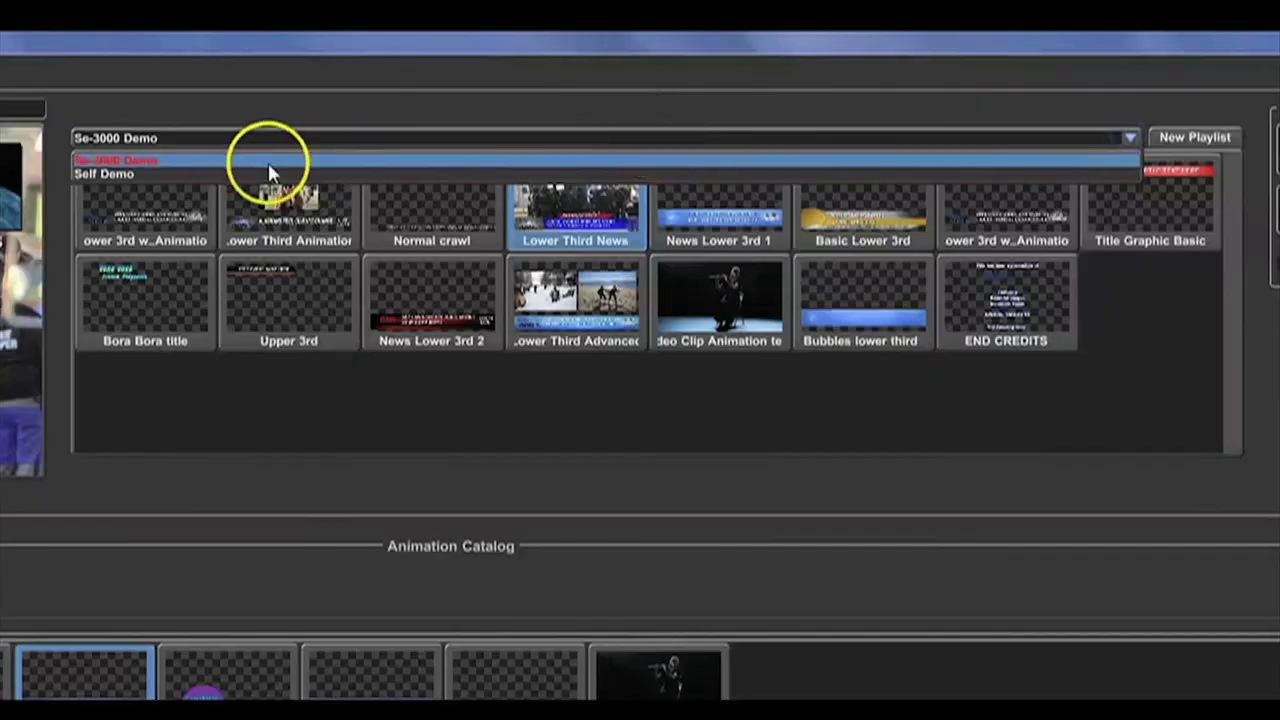
left_click(590, 386)
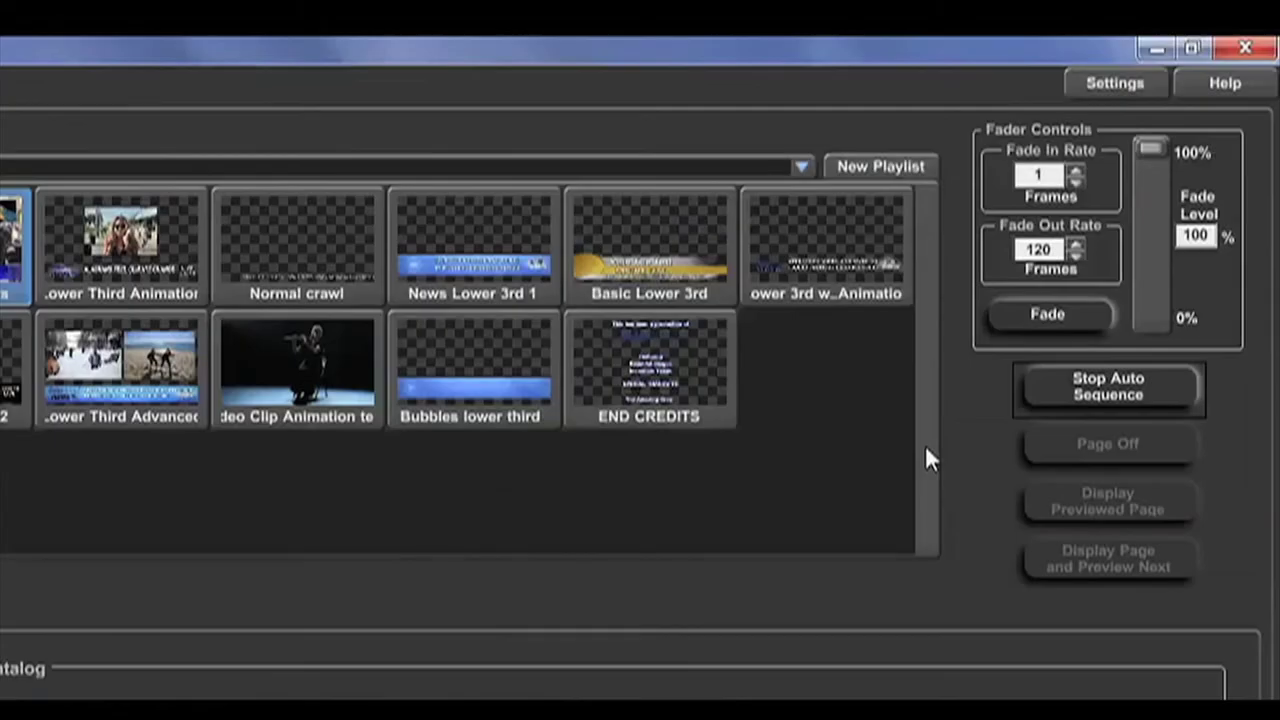
left_click(1094, 400)
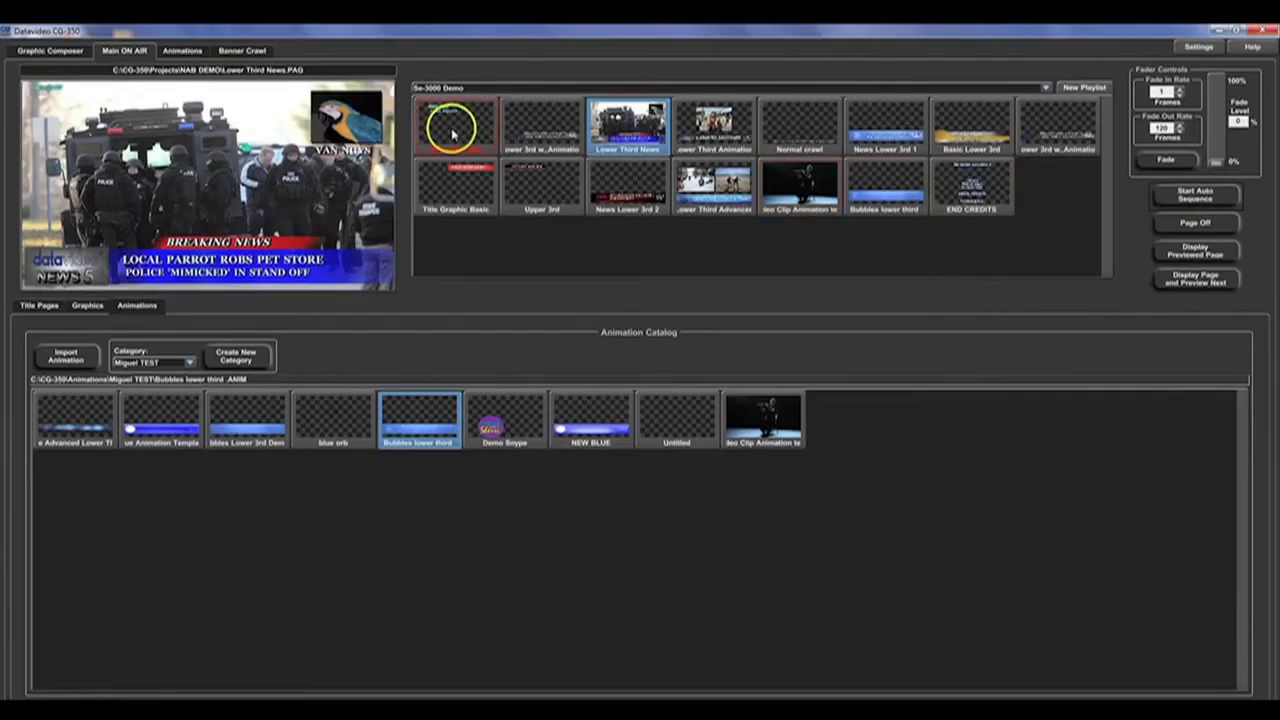
Move Bora Bora title to just before Upper 3rd and Lower Third News to just before News Lower 3rd 1
left_click_drag(451, 131, 540, 189)
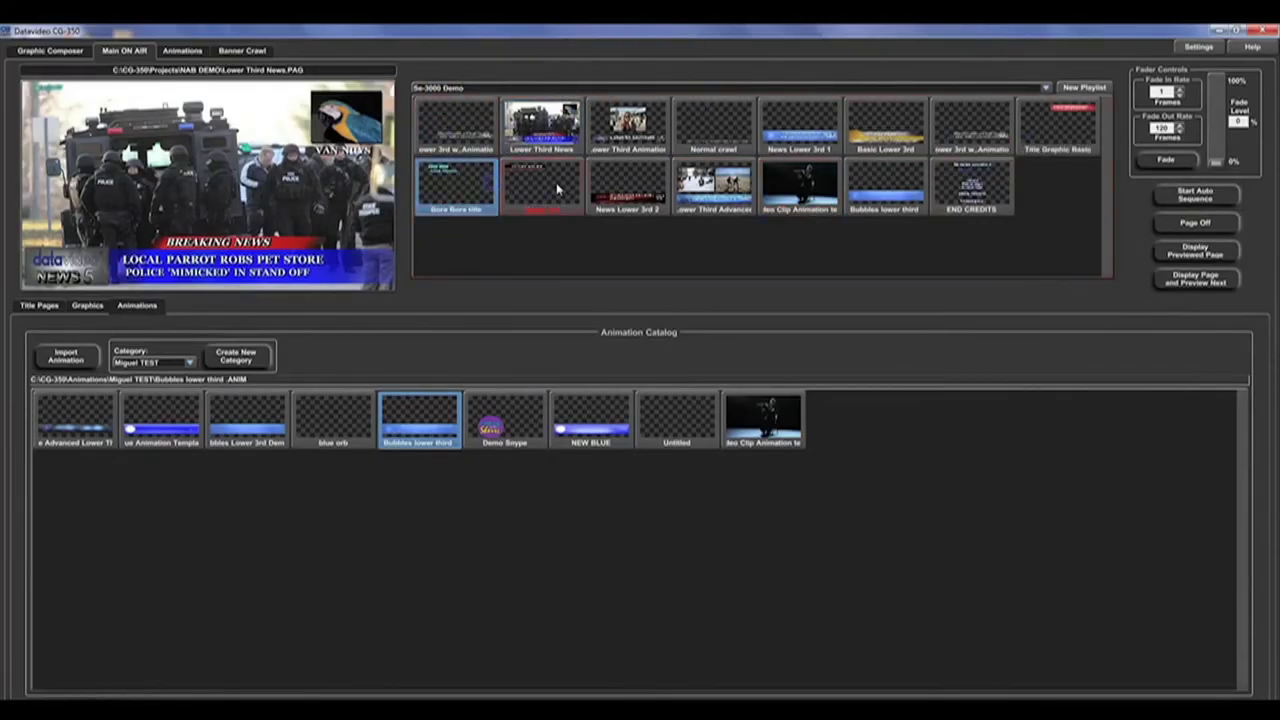
left_click_drag(547, 114, 700, 129)
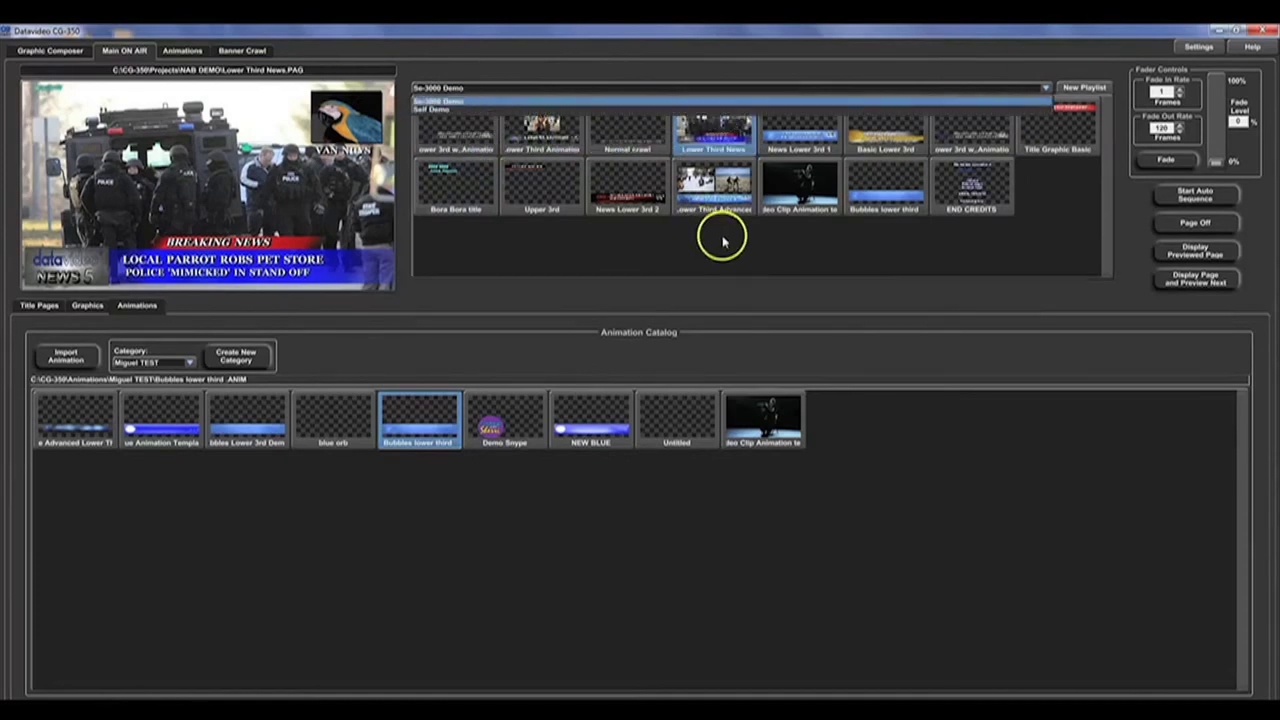
left_click(723, 241)
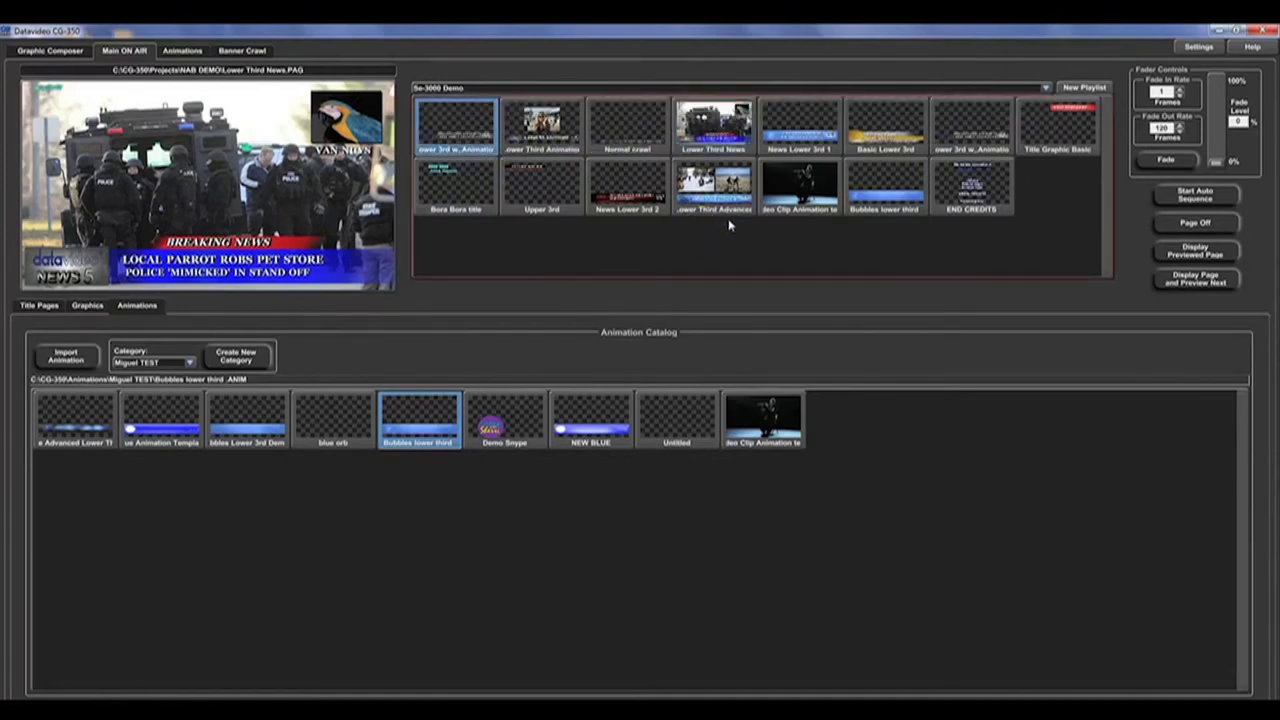
Open the END CREDITS playlist page for editing and change its talent line to "Really Incredible Talent"
left_click(995, 195)
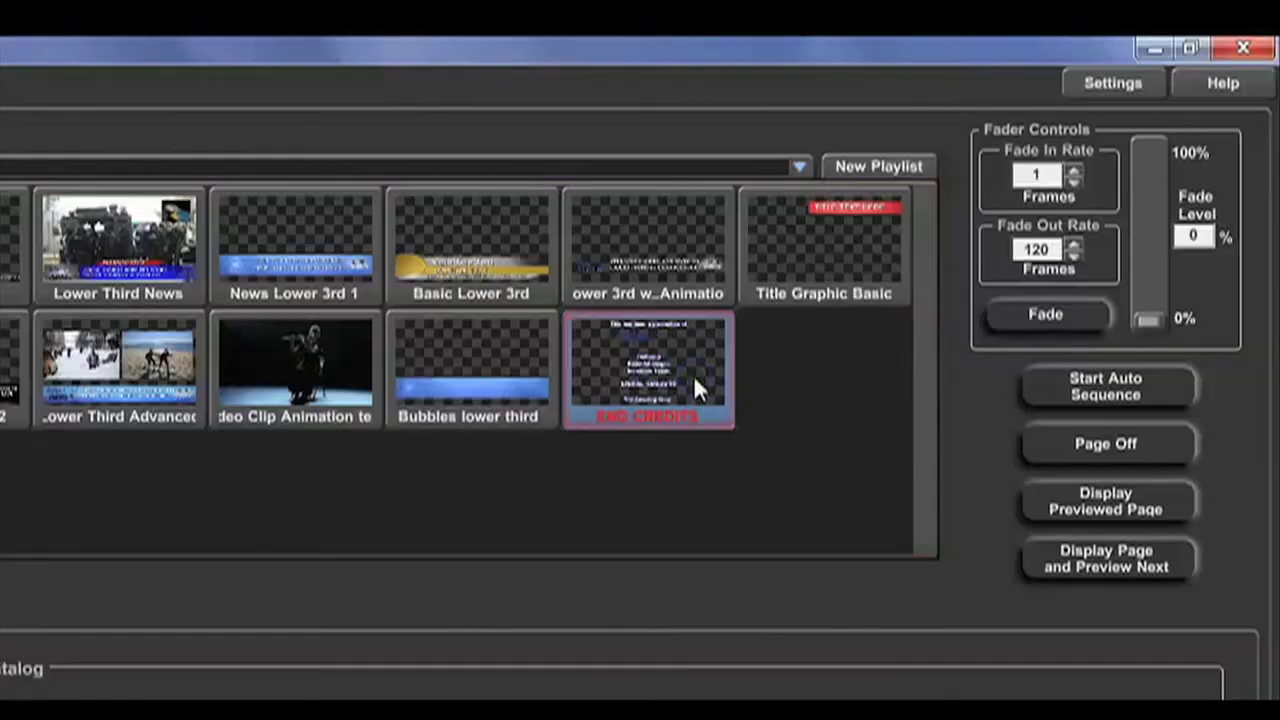
right_click(697, 389)
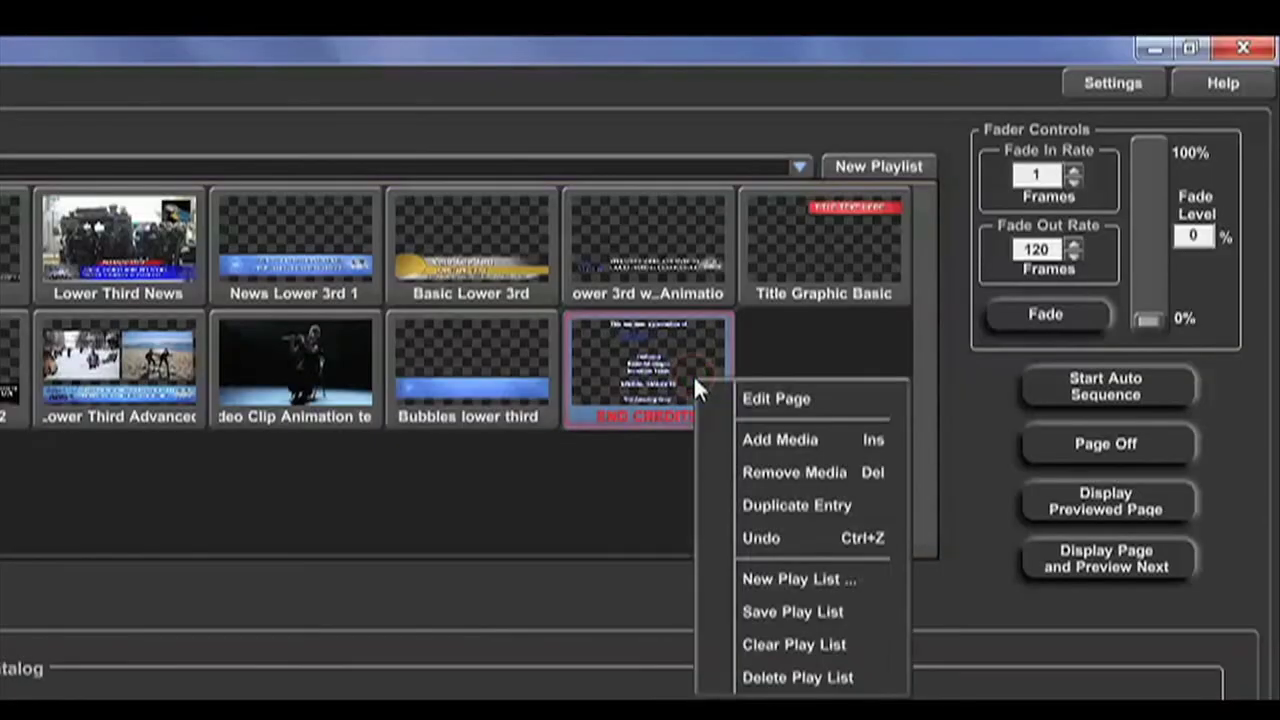
left_click(760, 398)
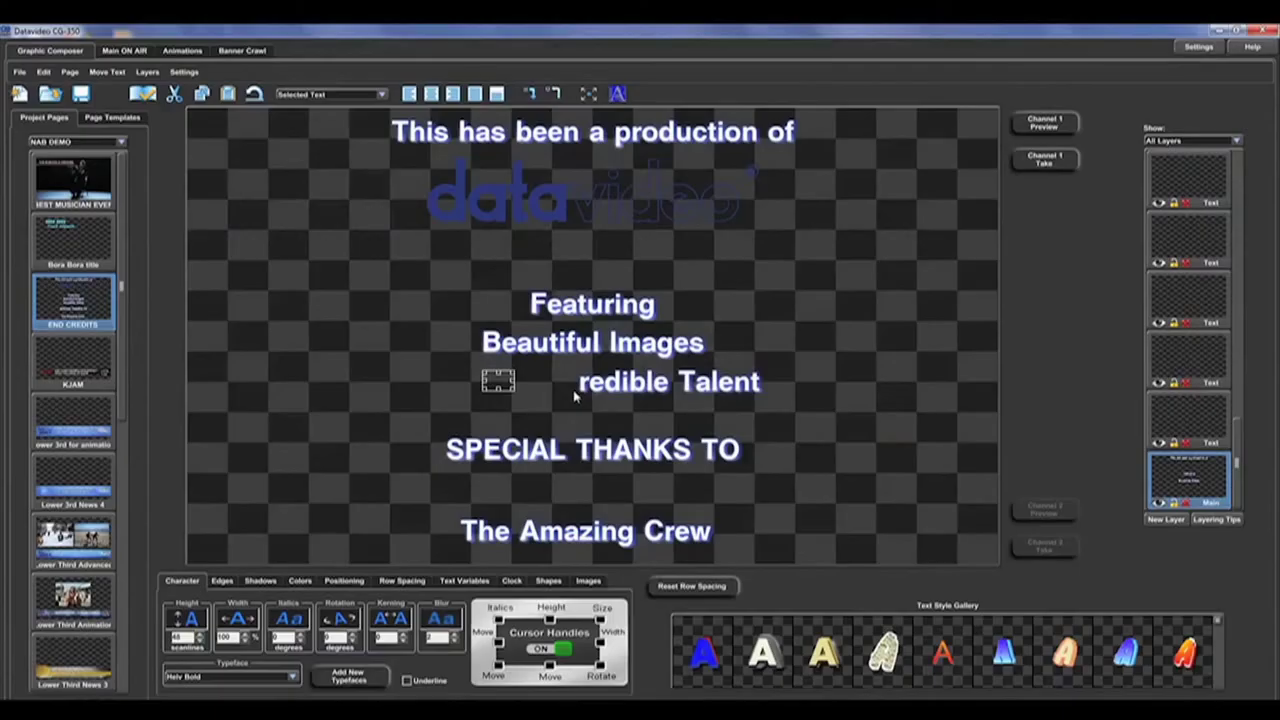
type("Real")
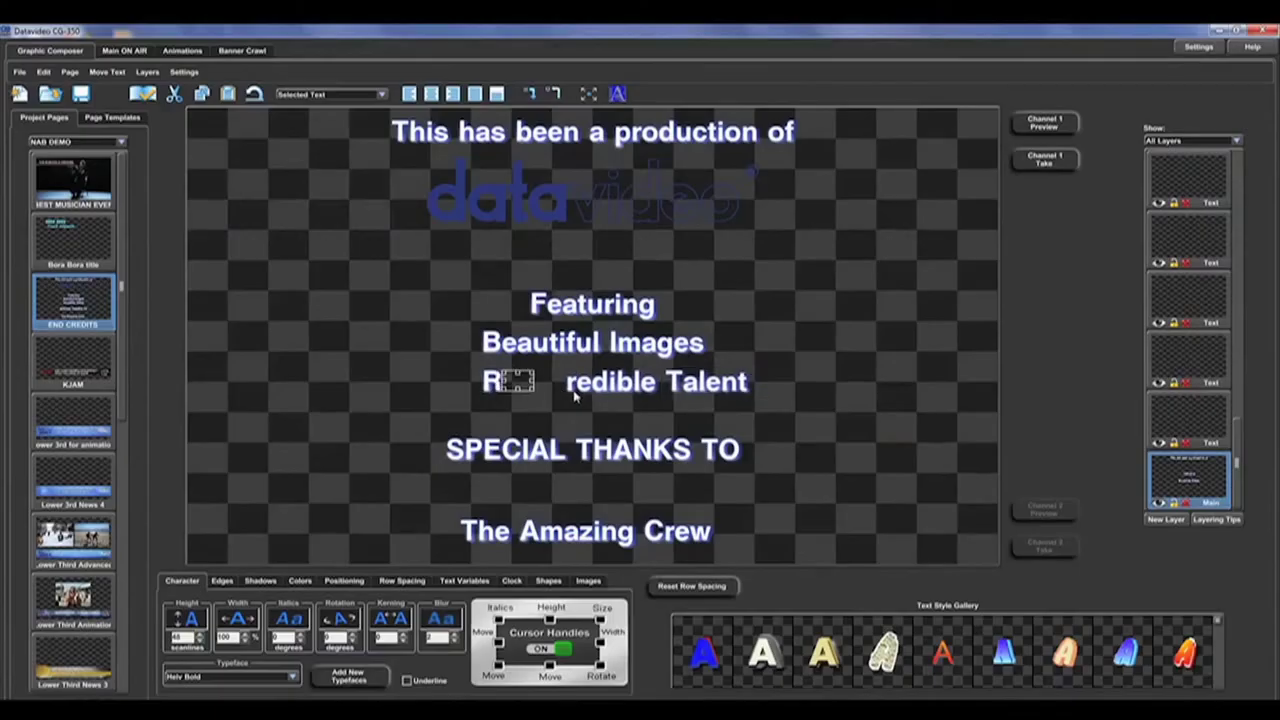
type("ly Incre")
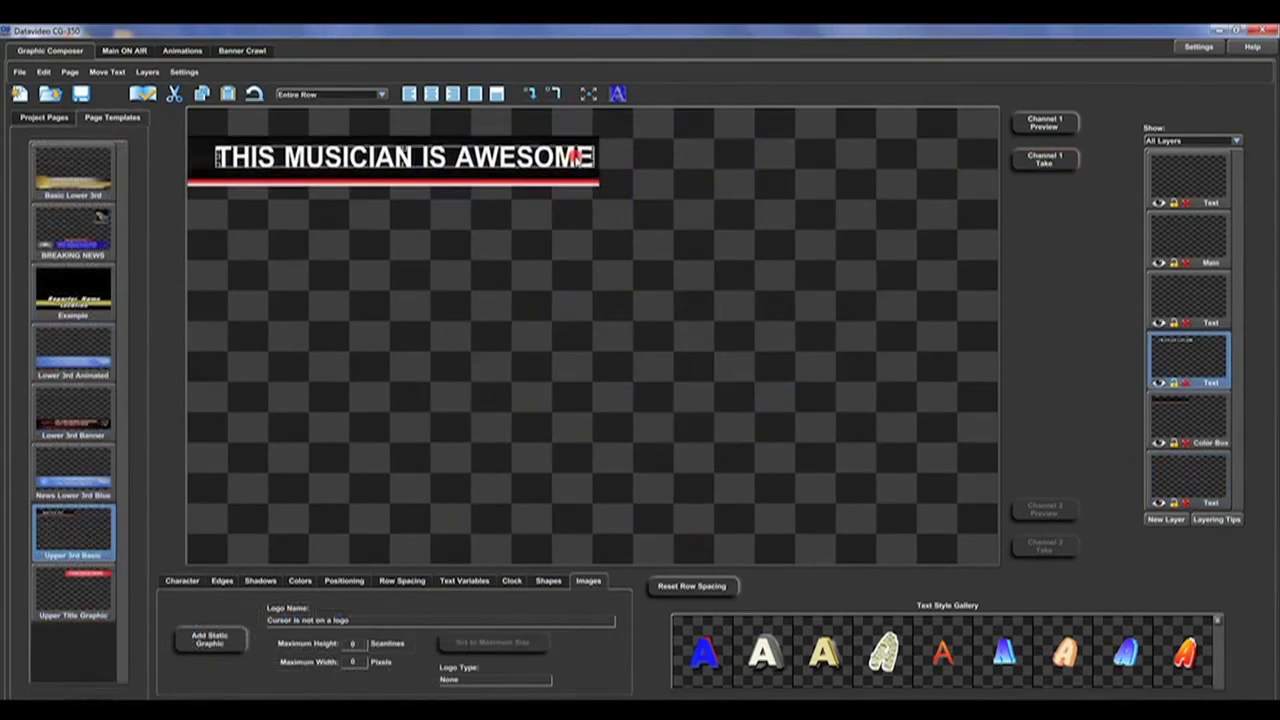
Save the "THIS MUSICIAN IS AWESOME" title as a new page named BEST MUSICIAN EVER
left_click(19, 72)
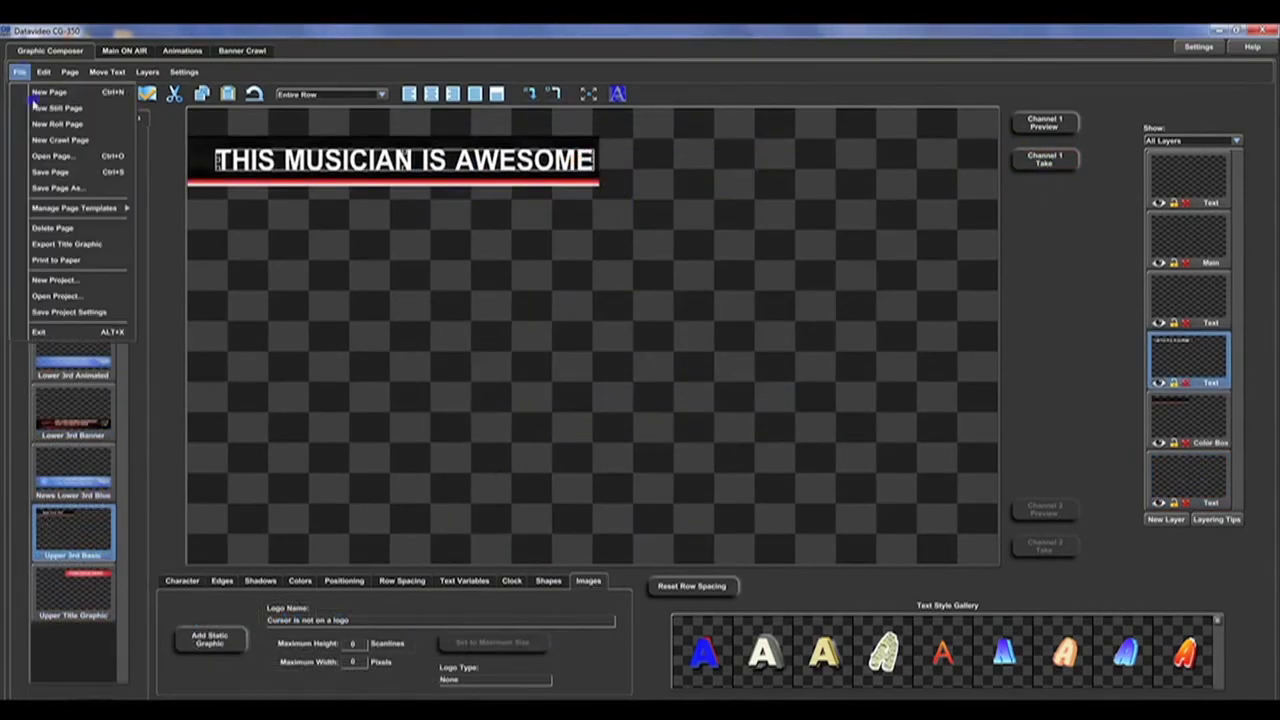
left_click(60, 178)
type("BEST MUSICIAN EVER")
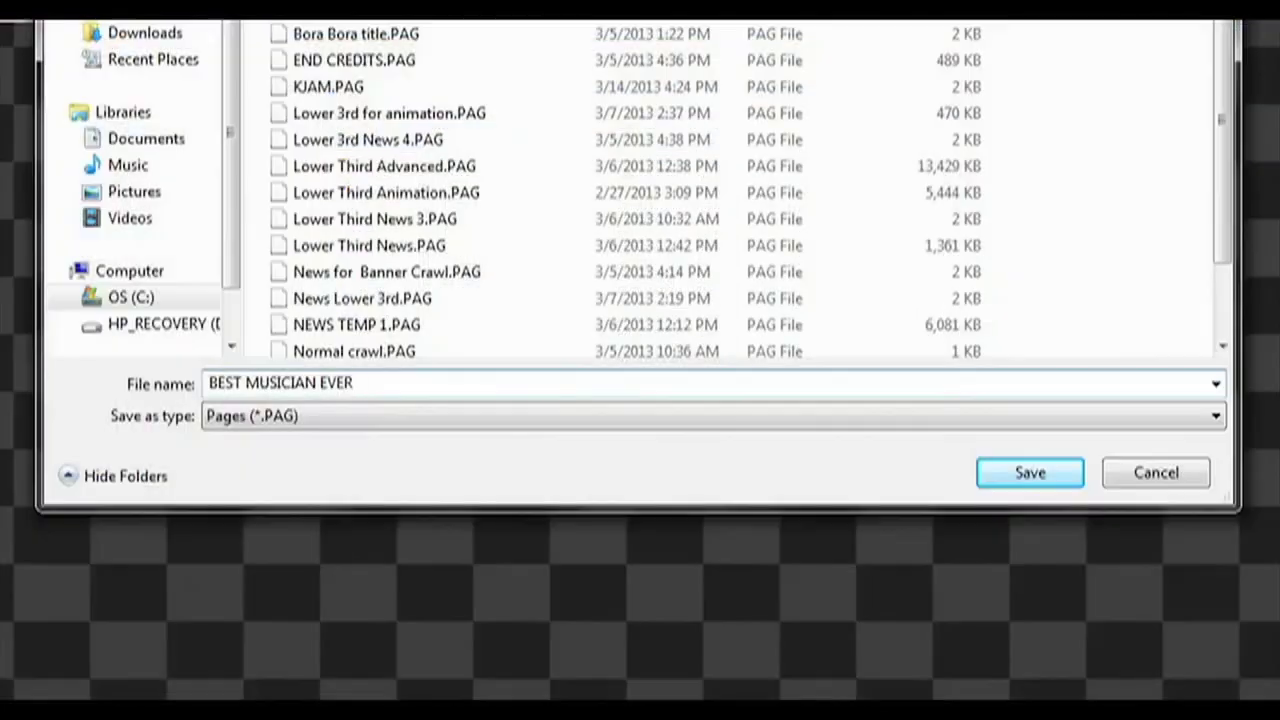
left_click(846, 424)
Add the Video Clip Animation test from the Miguel TEST category as a background animation layer, and save the page
left_click(1163, 520)
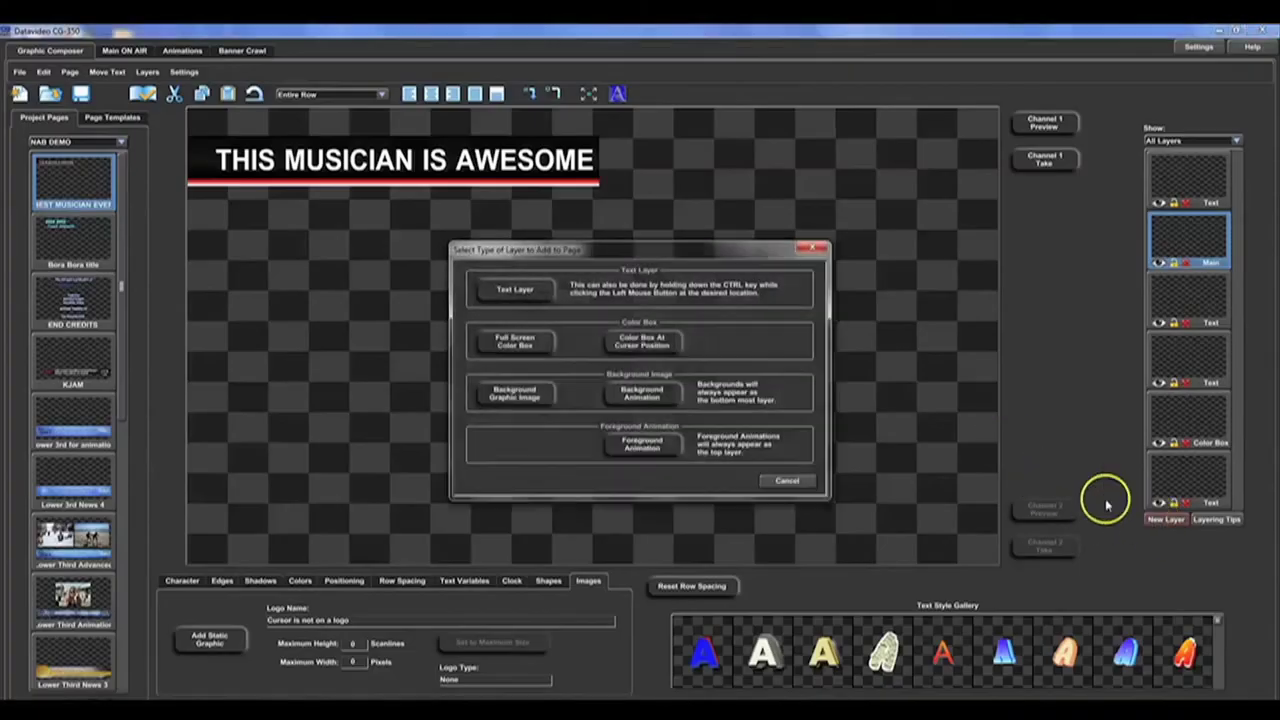
left_click(641, 392)
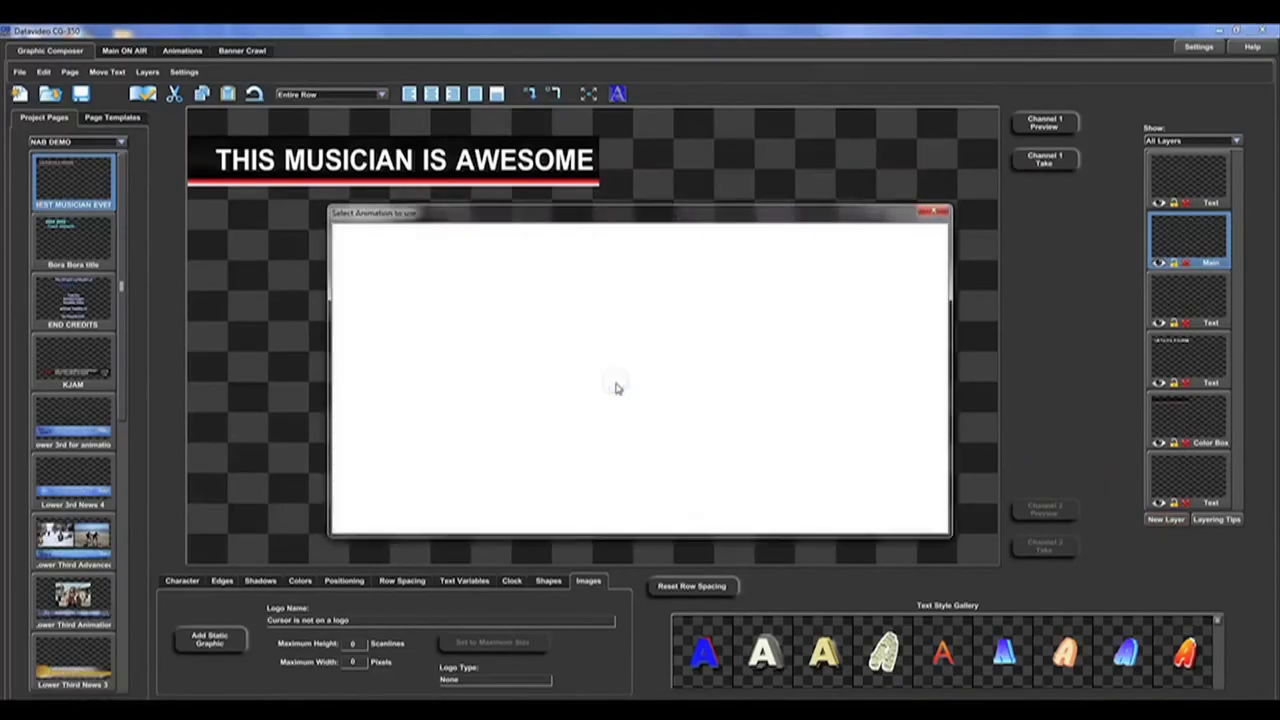
left_click(614, 392)
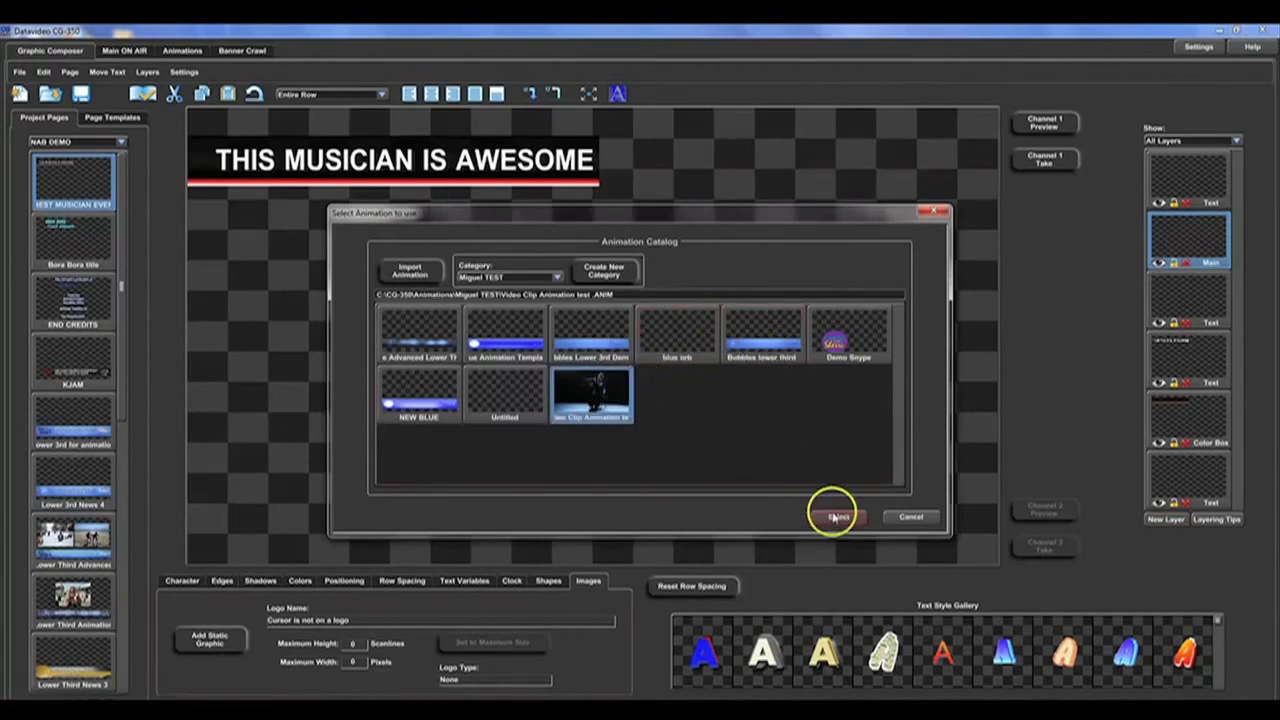
left_click(836, 515)
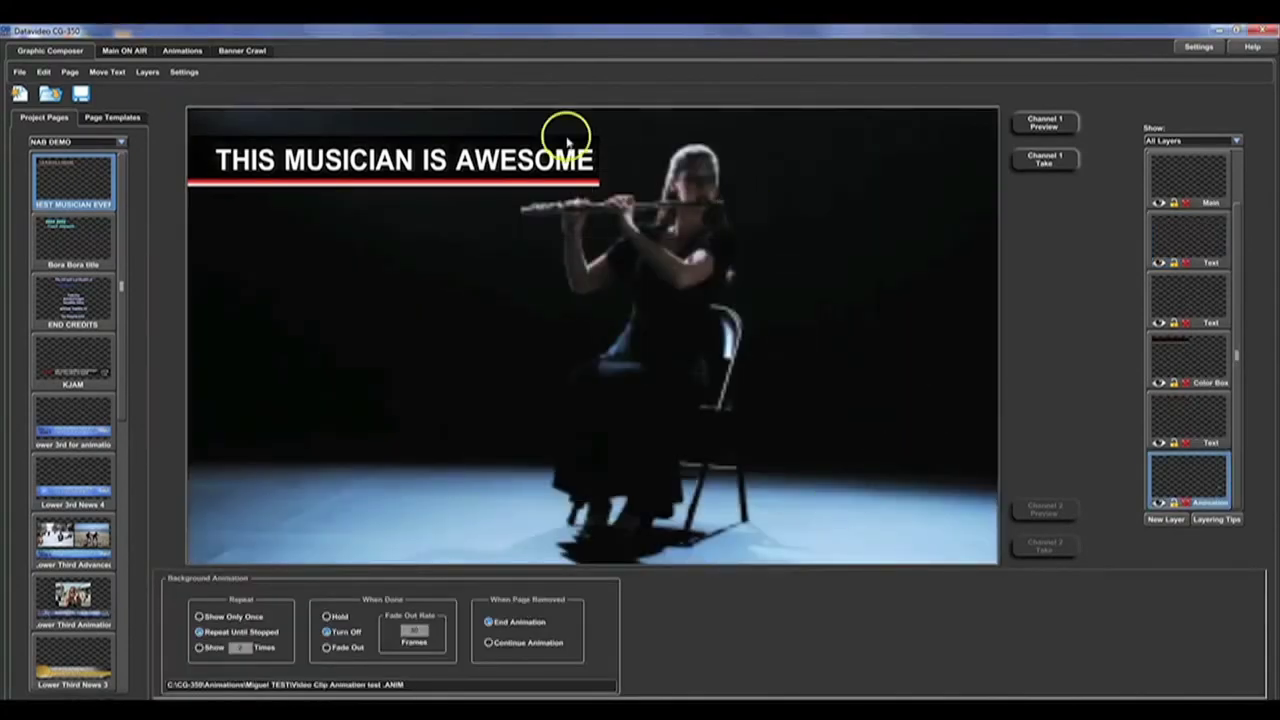
left_click(44, 72)
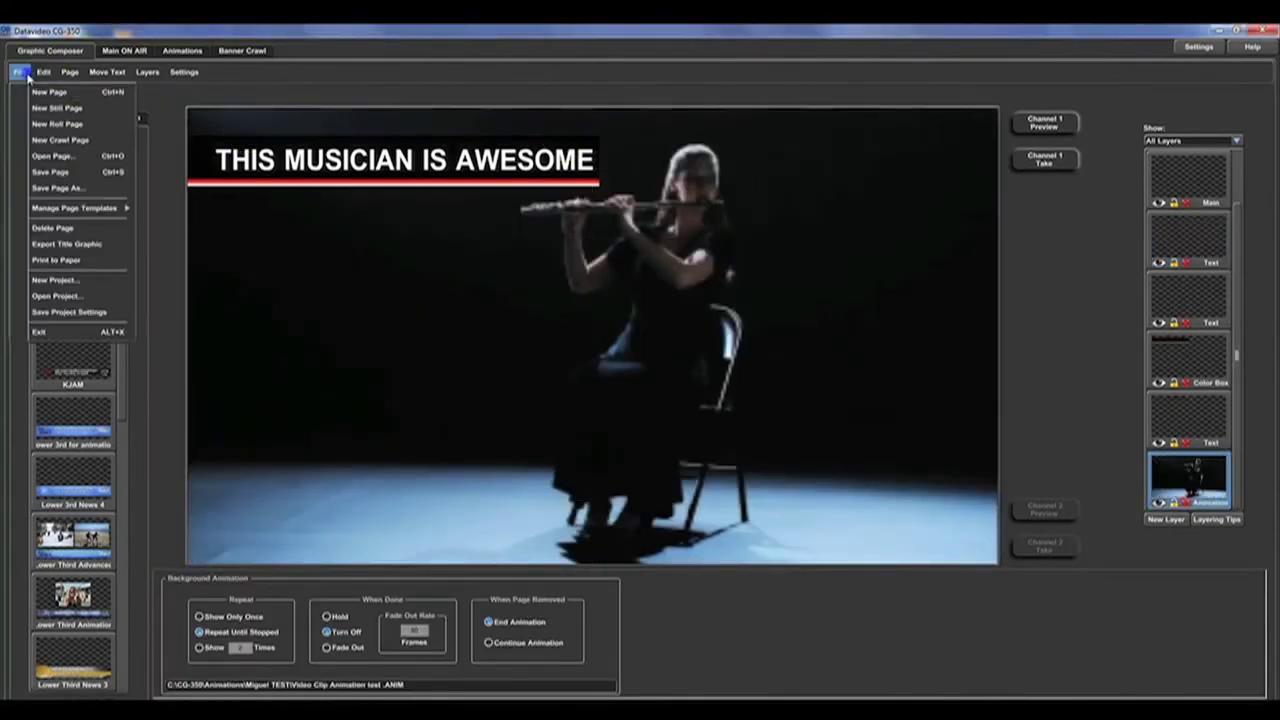
left_click(82, 158)
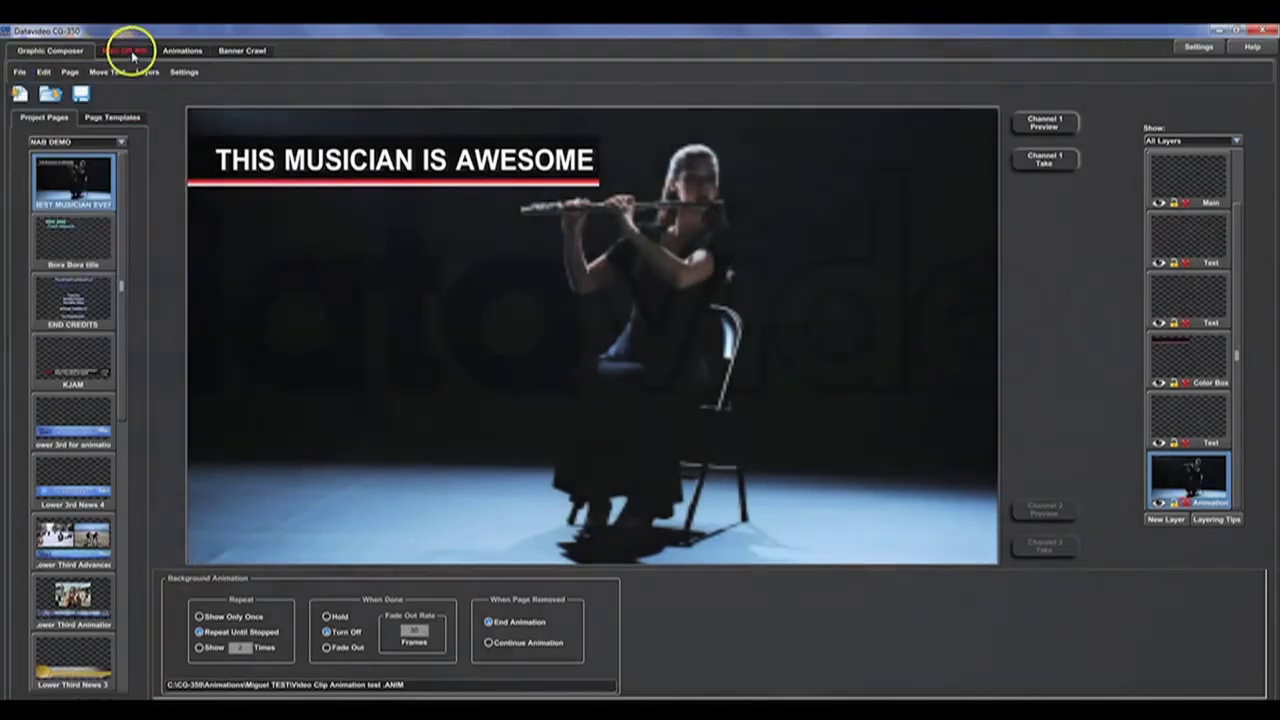